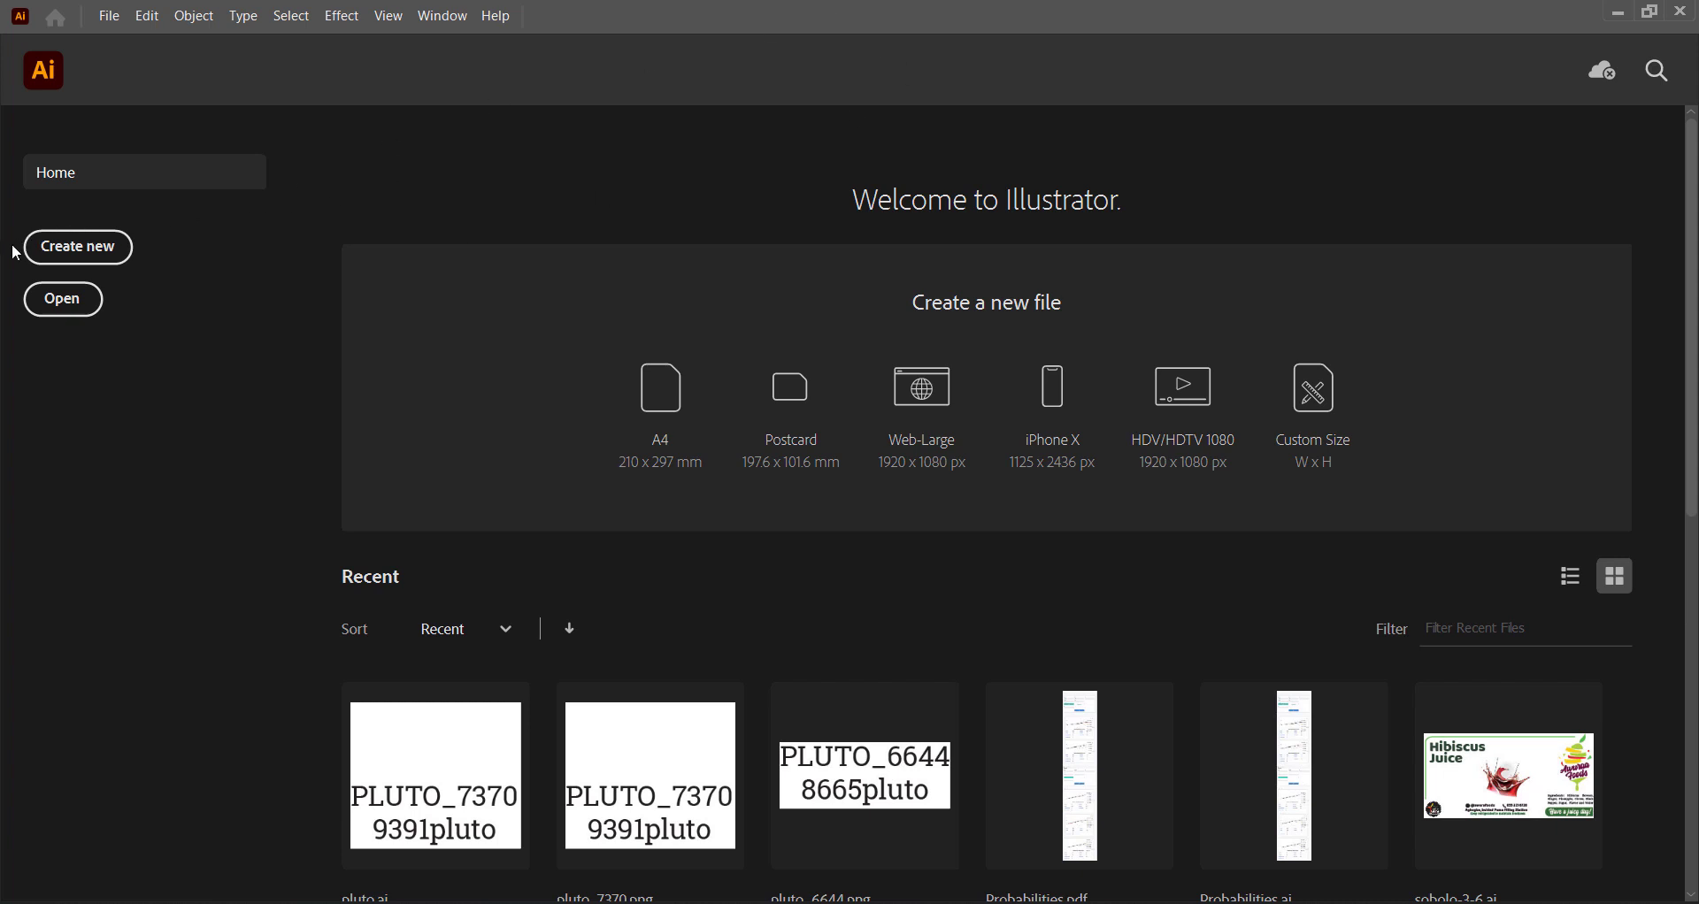
Start a new A4 document in millimetres and name it artwork-1.
{"action": "left_click", "coordinate": [109, 258]}
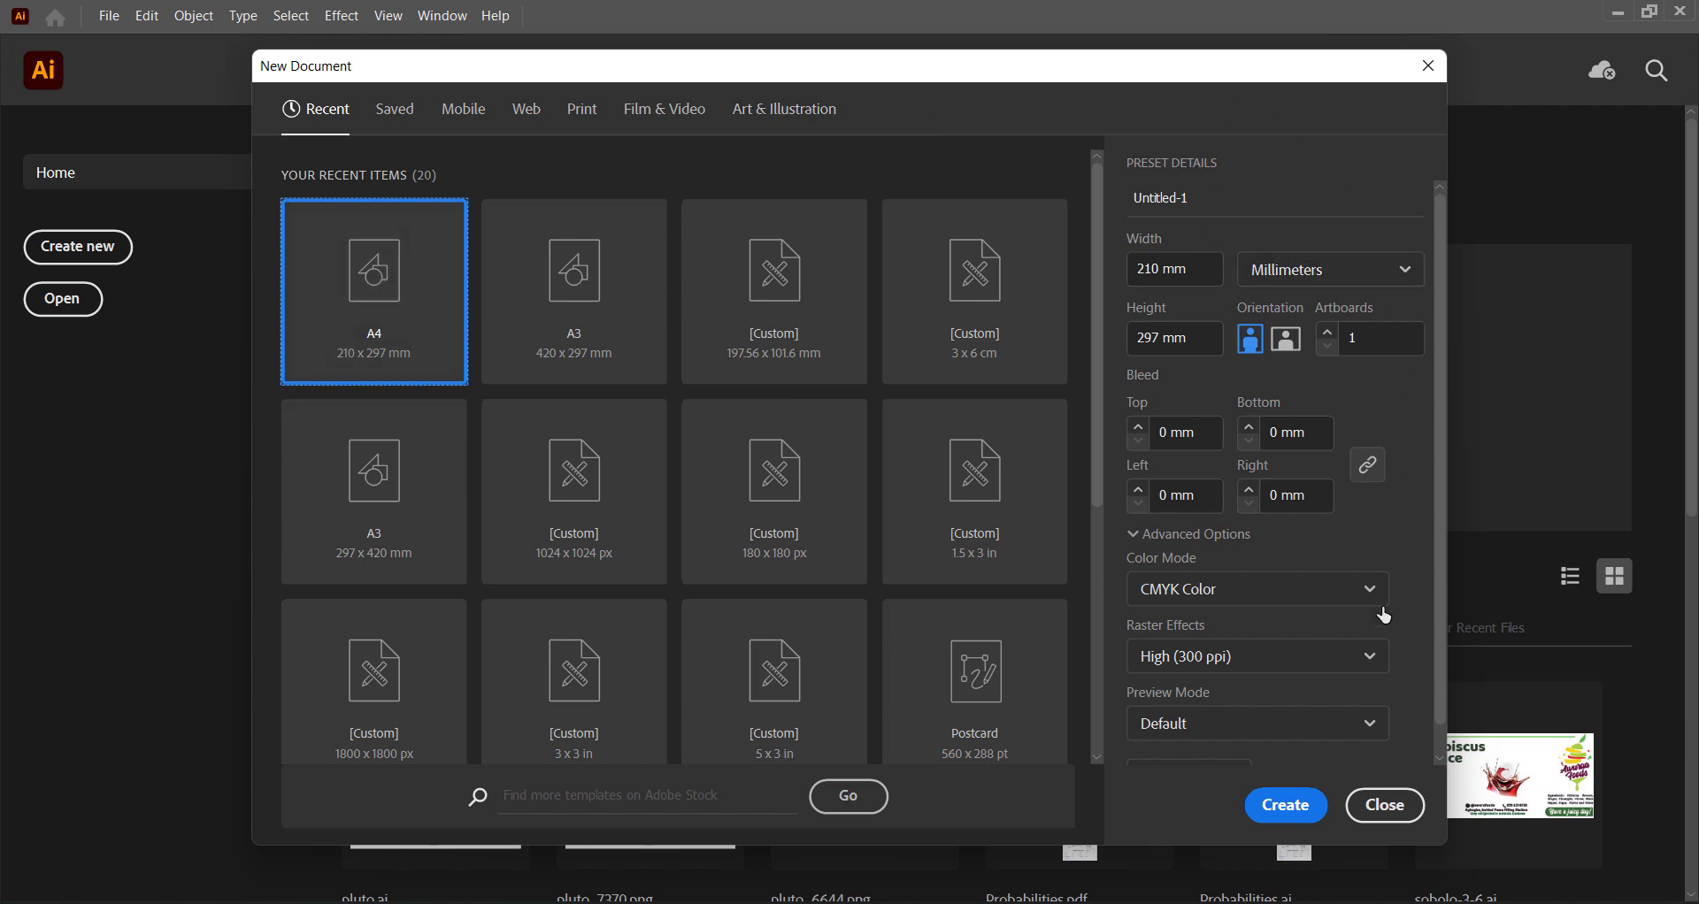
{"action": "scroll", "coordinate": [1292, 639], "scroll_direction": "down", "scroll_amount": 2}
{"action": "scroll", "coordinate": [1281, 623], "scroll_direction": "up", "scroll_amount": 2}
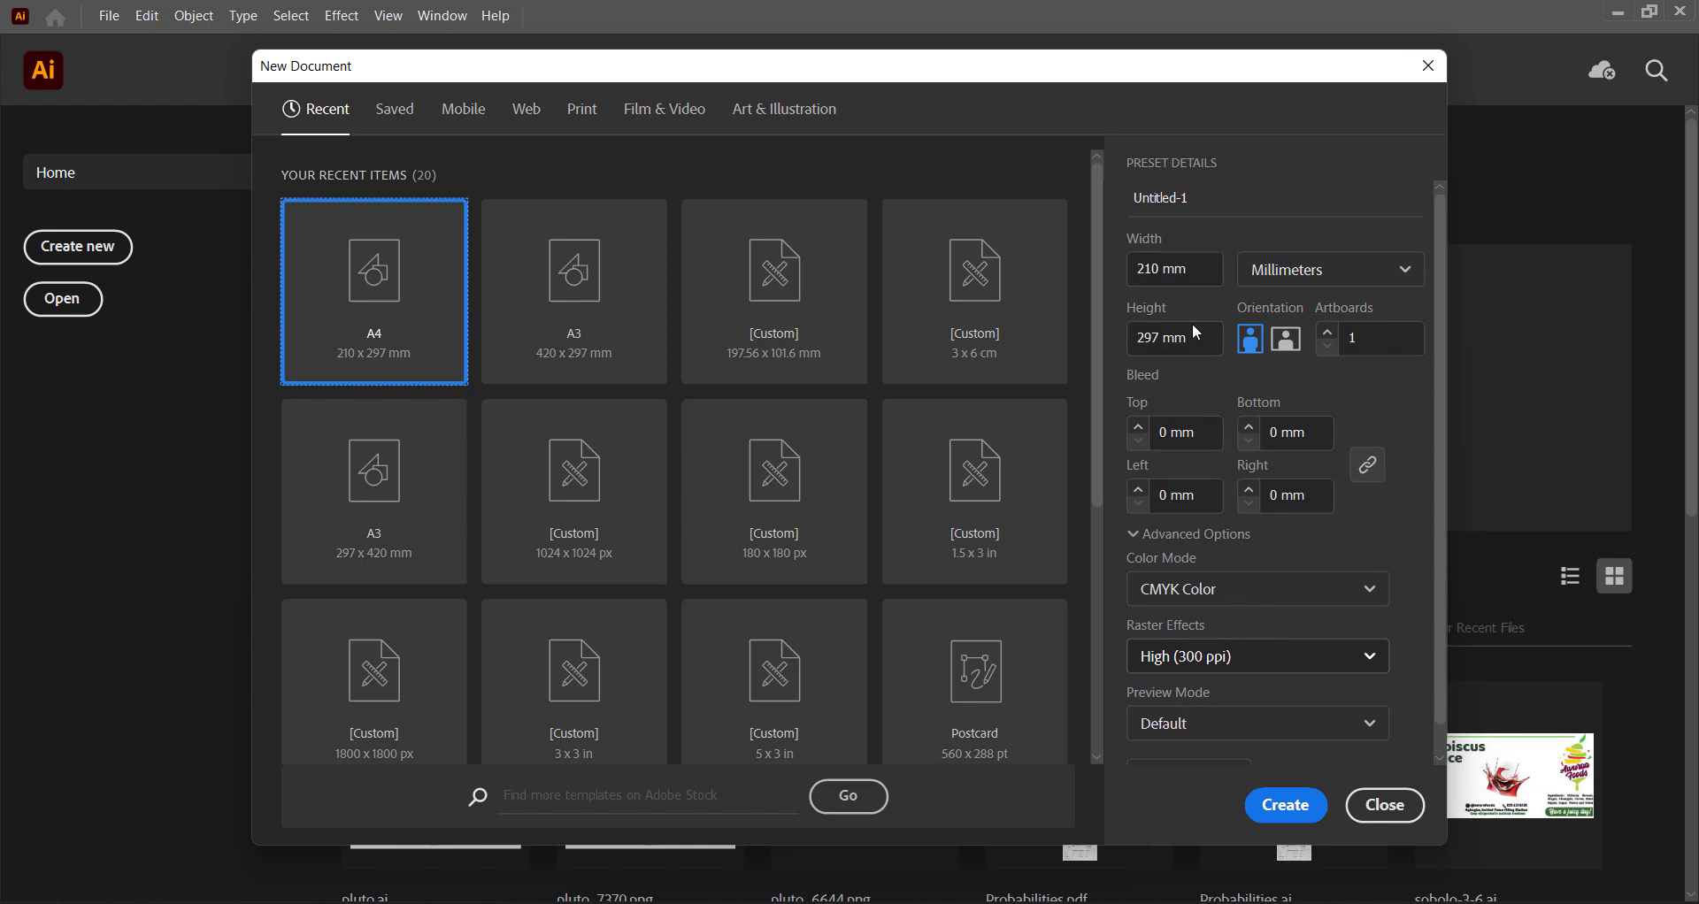
{"action": "left_click", "coordinate": [1203, 195]}
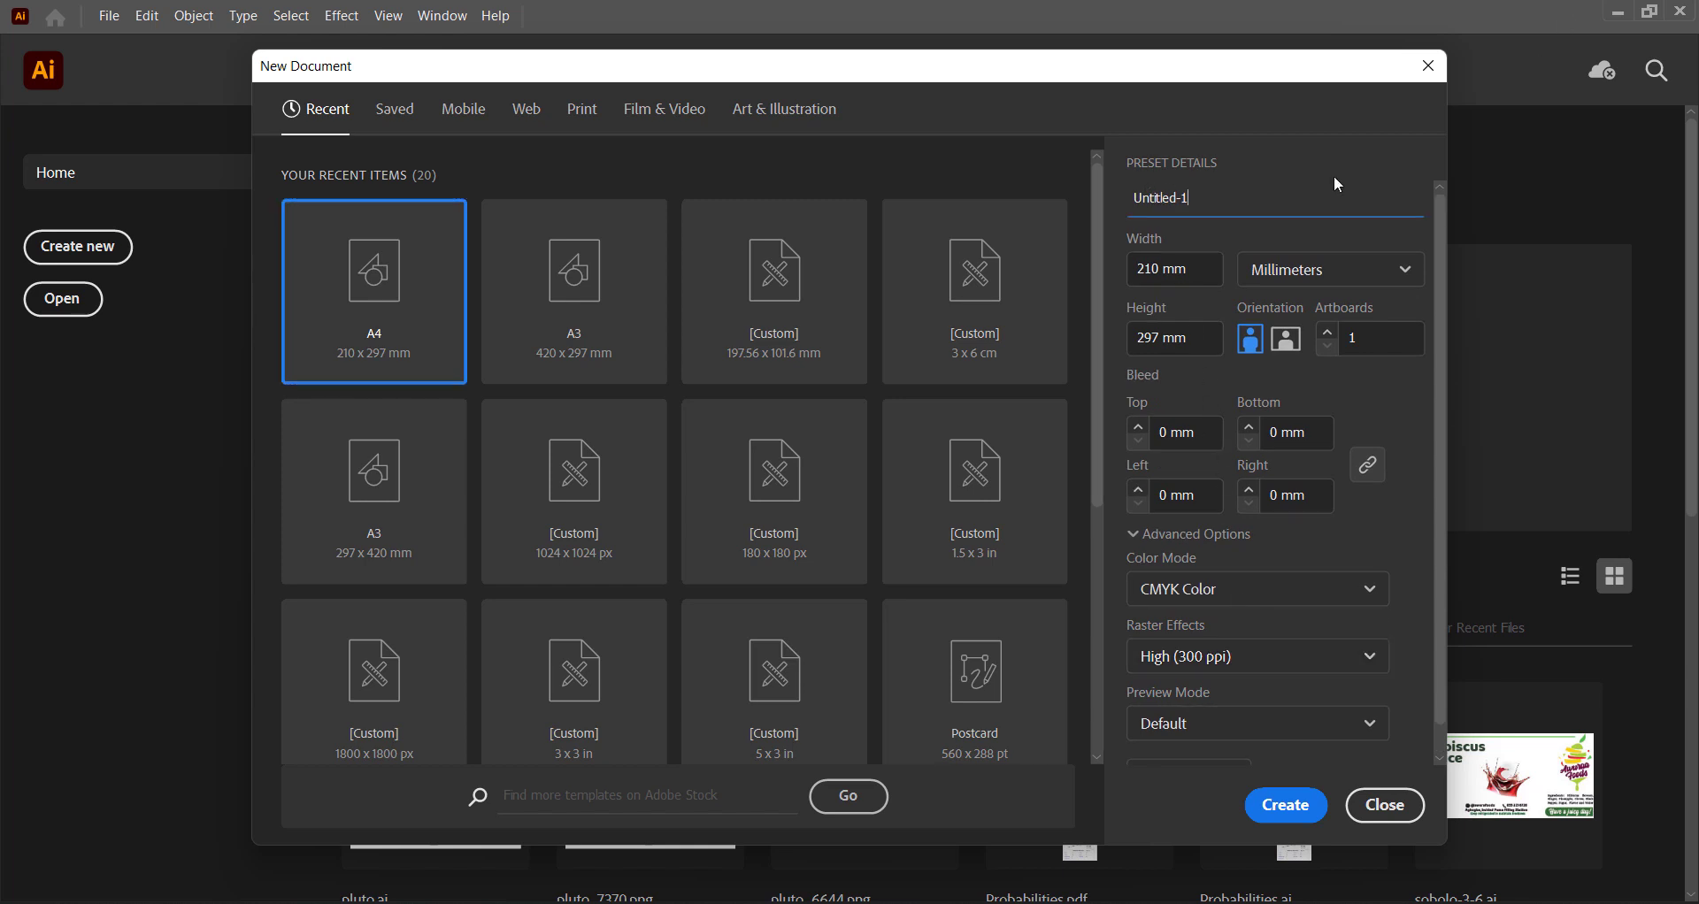
{"action": "left_click_drag", "start_coordinate": [1203, 193], "coordinate": [1049, 230]}
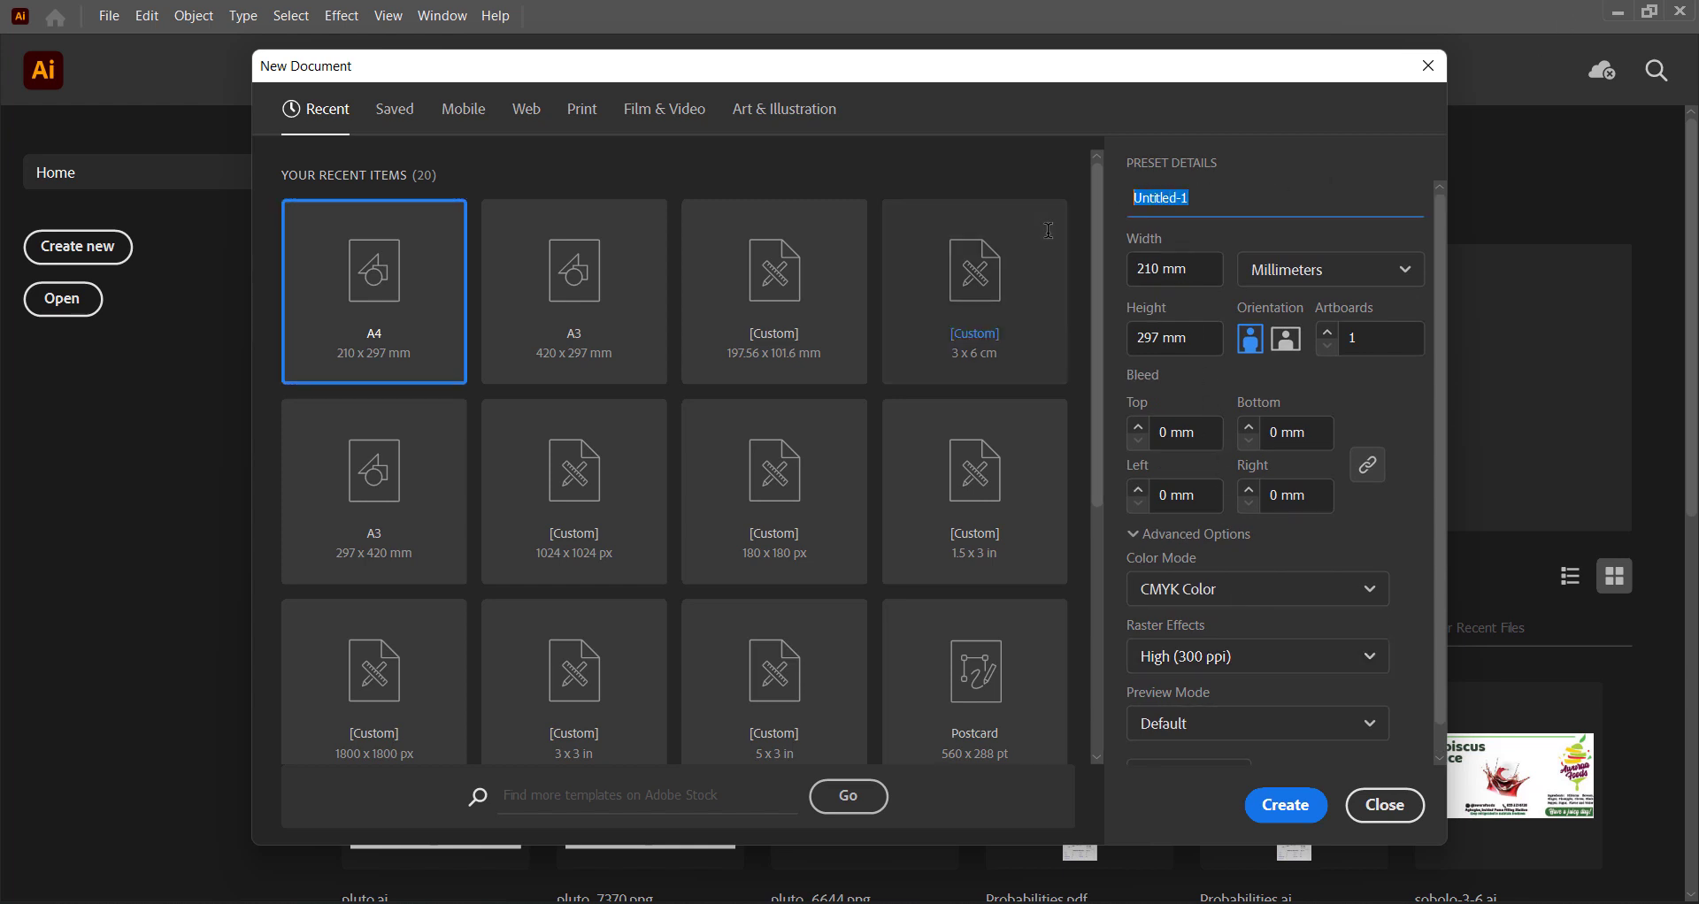
{"action": "type", "text": "artwork"}
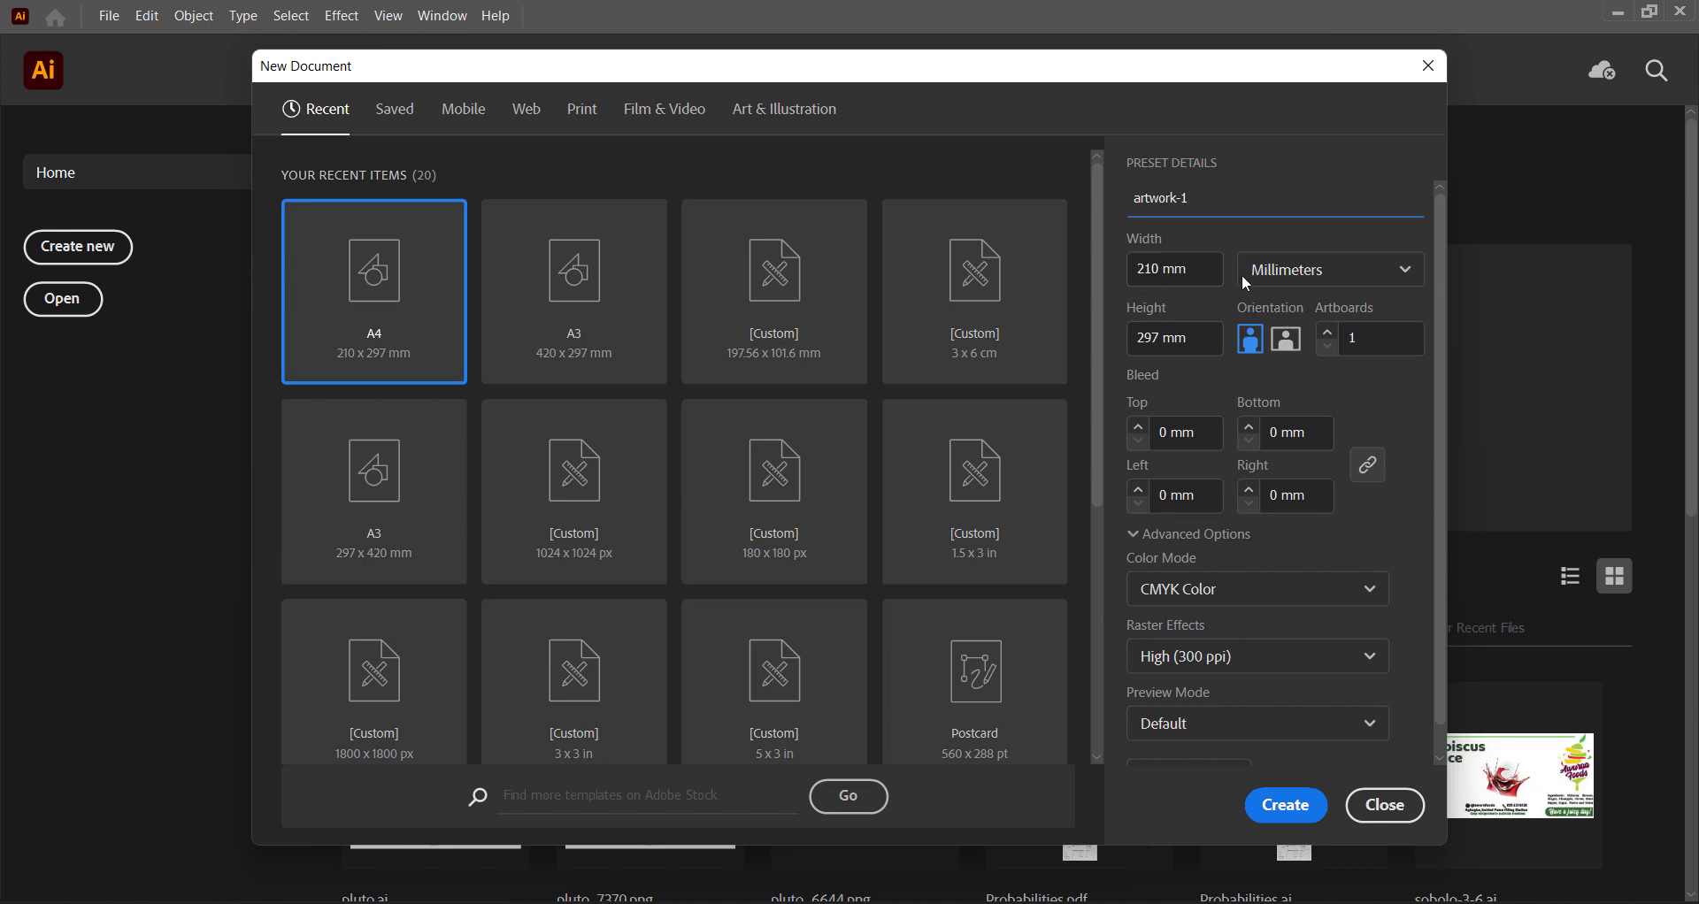
Set the new document's orientation to landscape with one artboard.
{"action": "left_click", "coordinate": [1288, 341]}
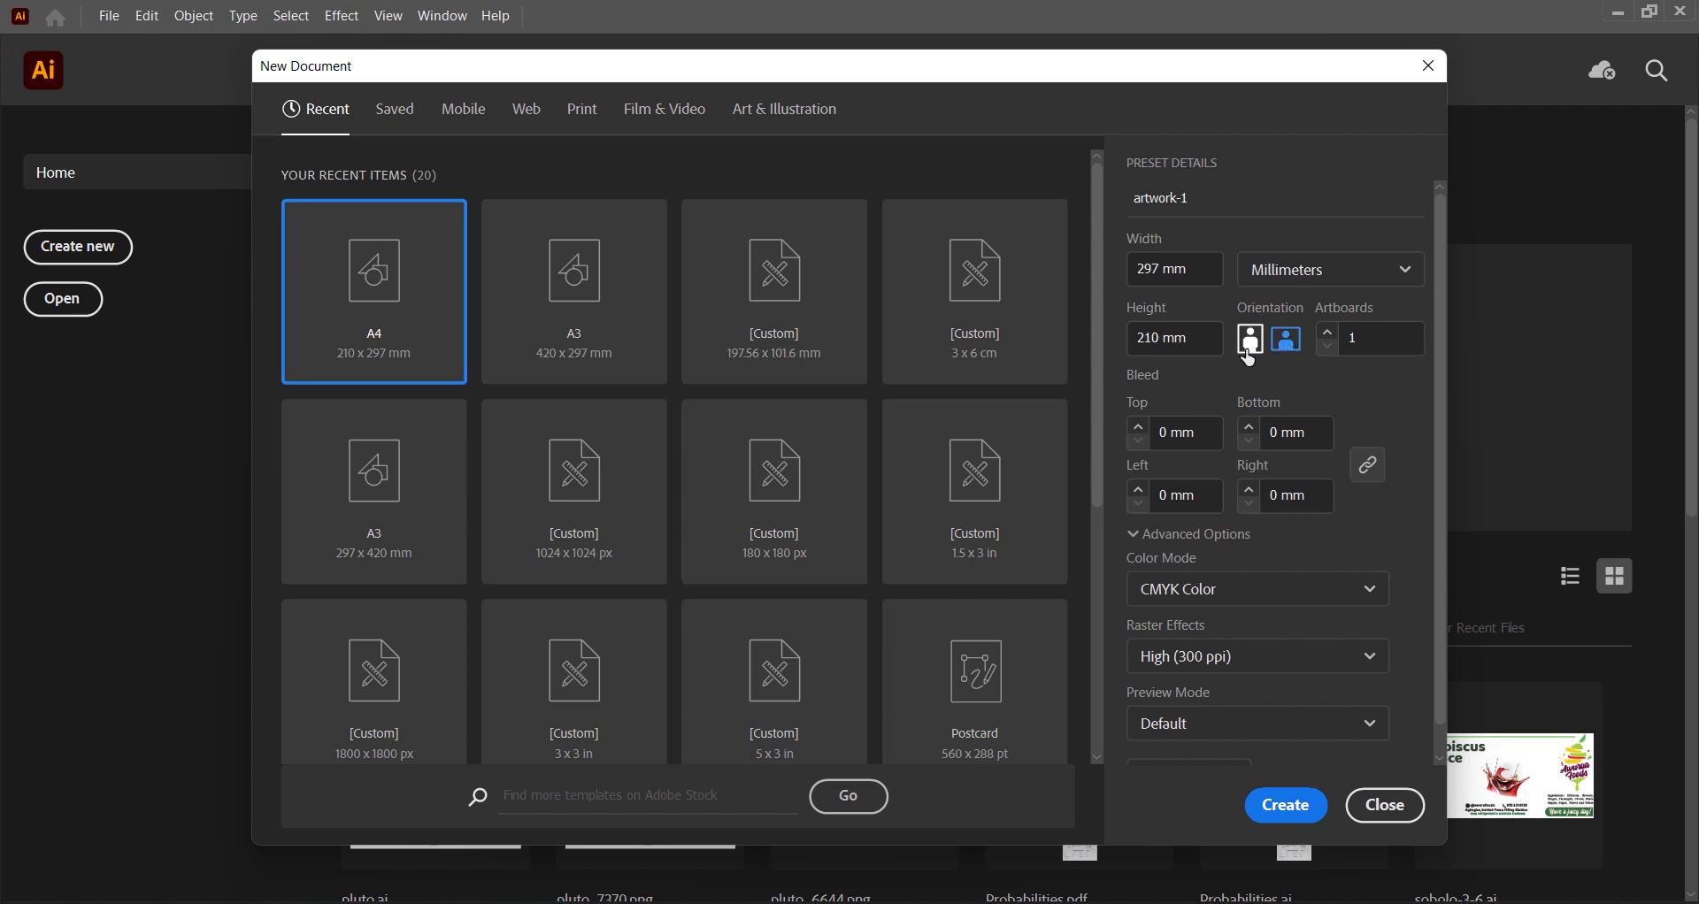
{"action": "left_click", "coordinate": [1249, 346]}
{"action": "left_click", "coordinate": [1285, 348]}
{"action": "left_click", "coordinate": [1368, 341]}
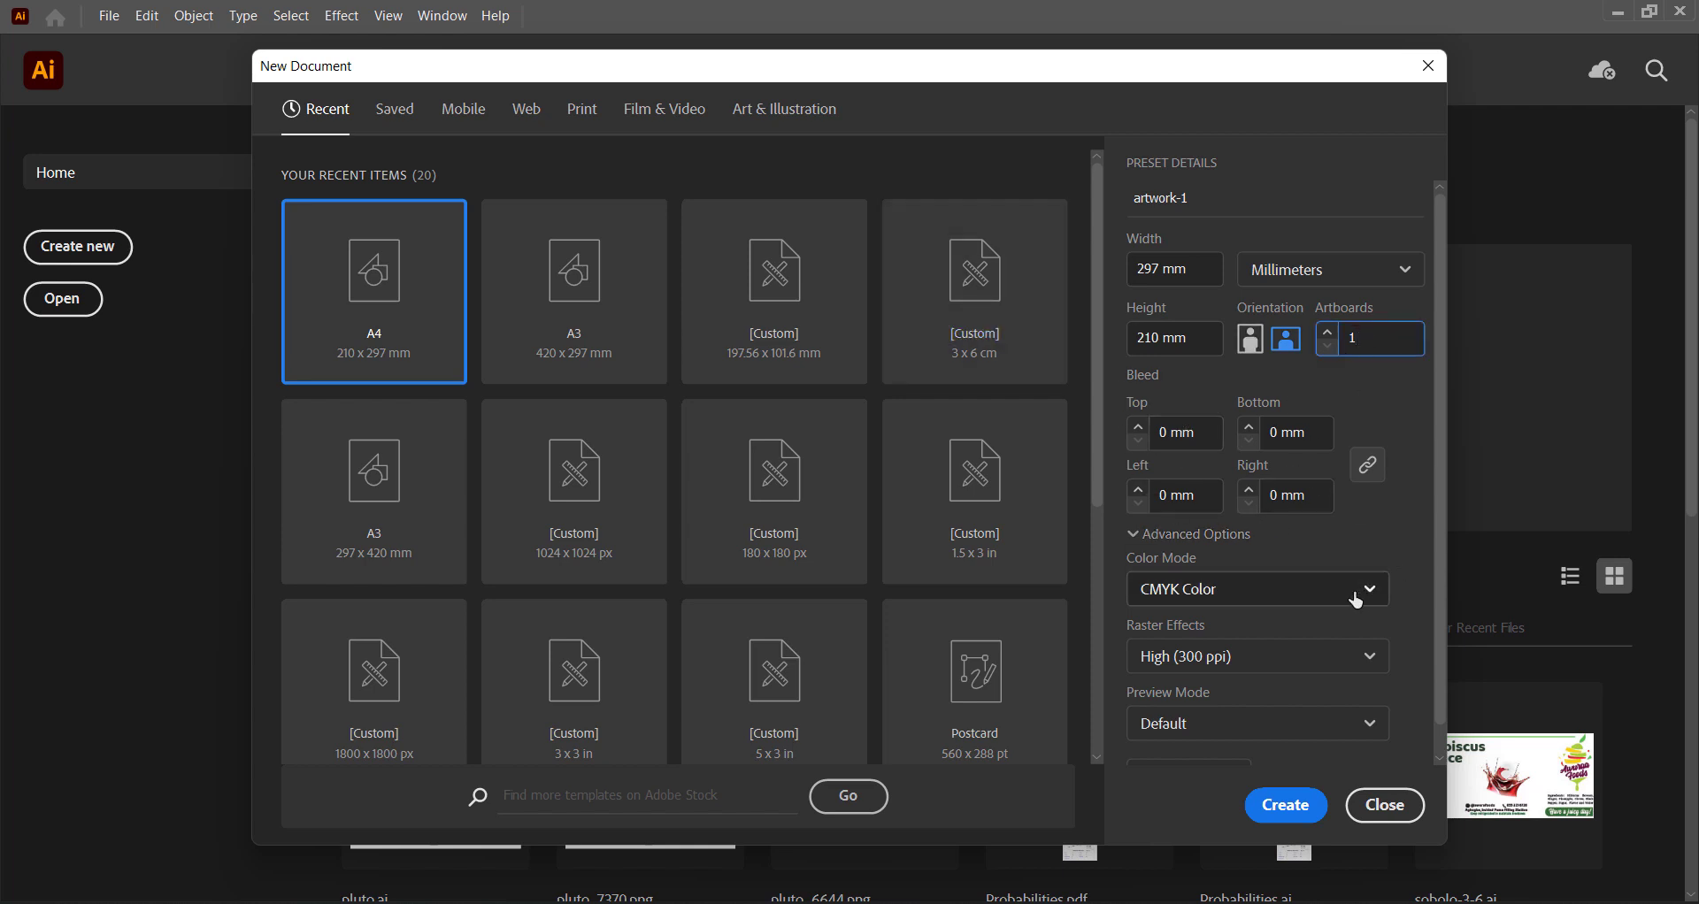
Set the colour mode to RGB Color and raster effects to Medium (150 ppi), and create the document.
{"action": "left_click", "coordinate": [1166, 593]}
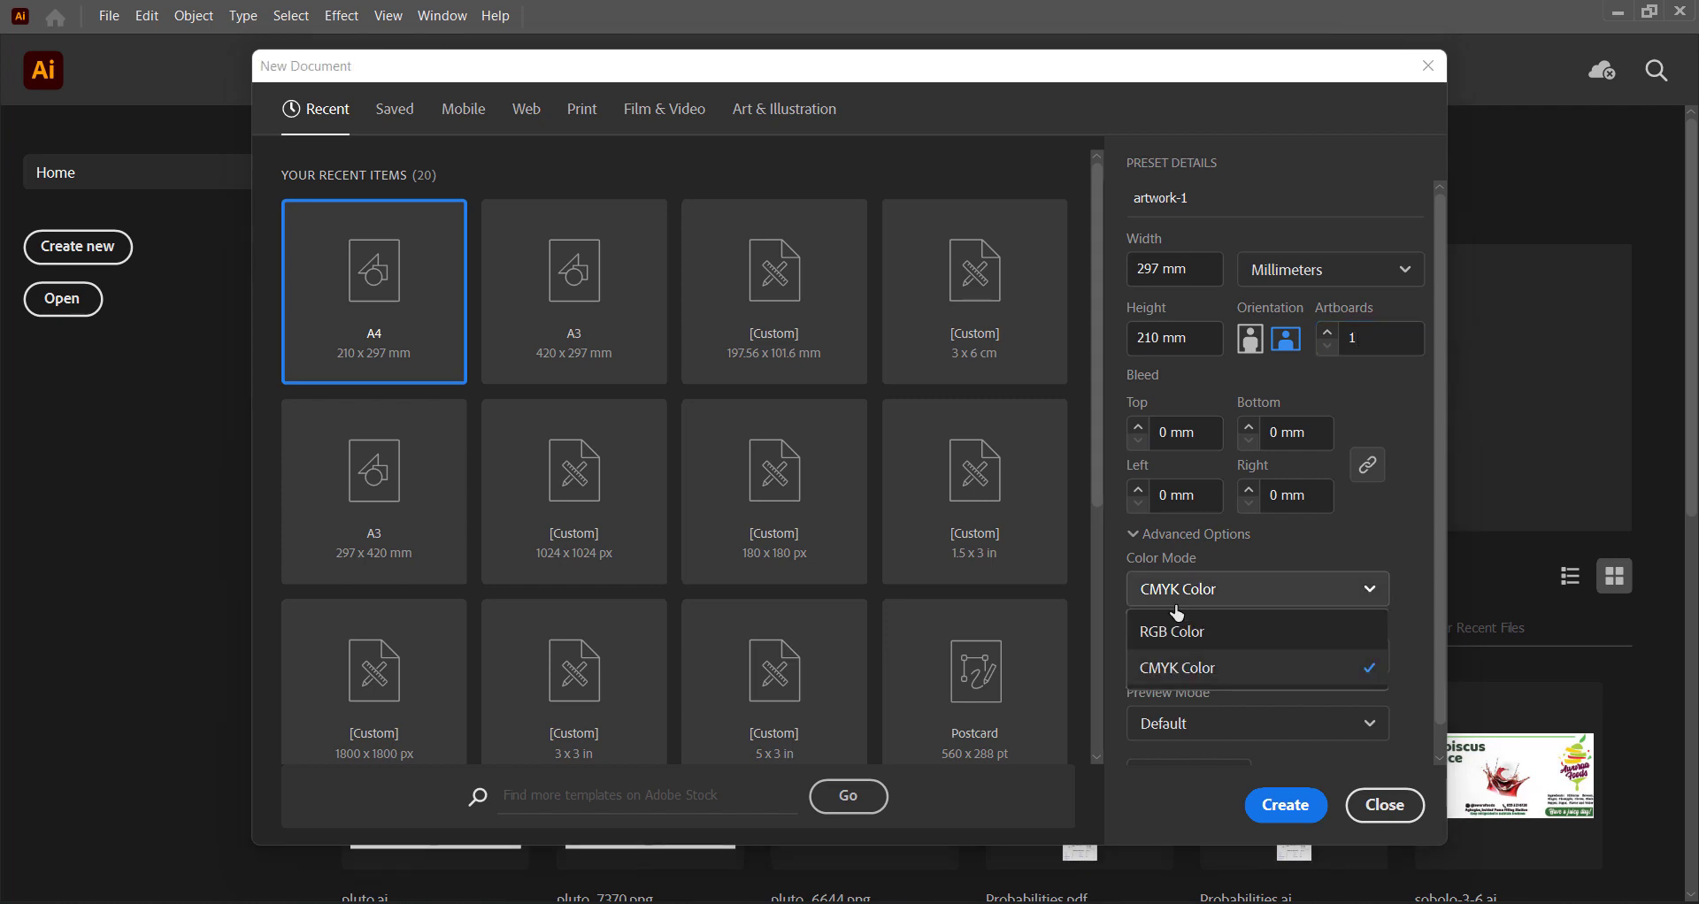
{"action": "left_click", "coordinate": [1198, 668]}
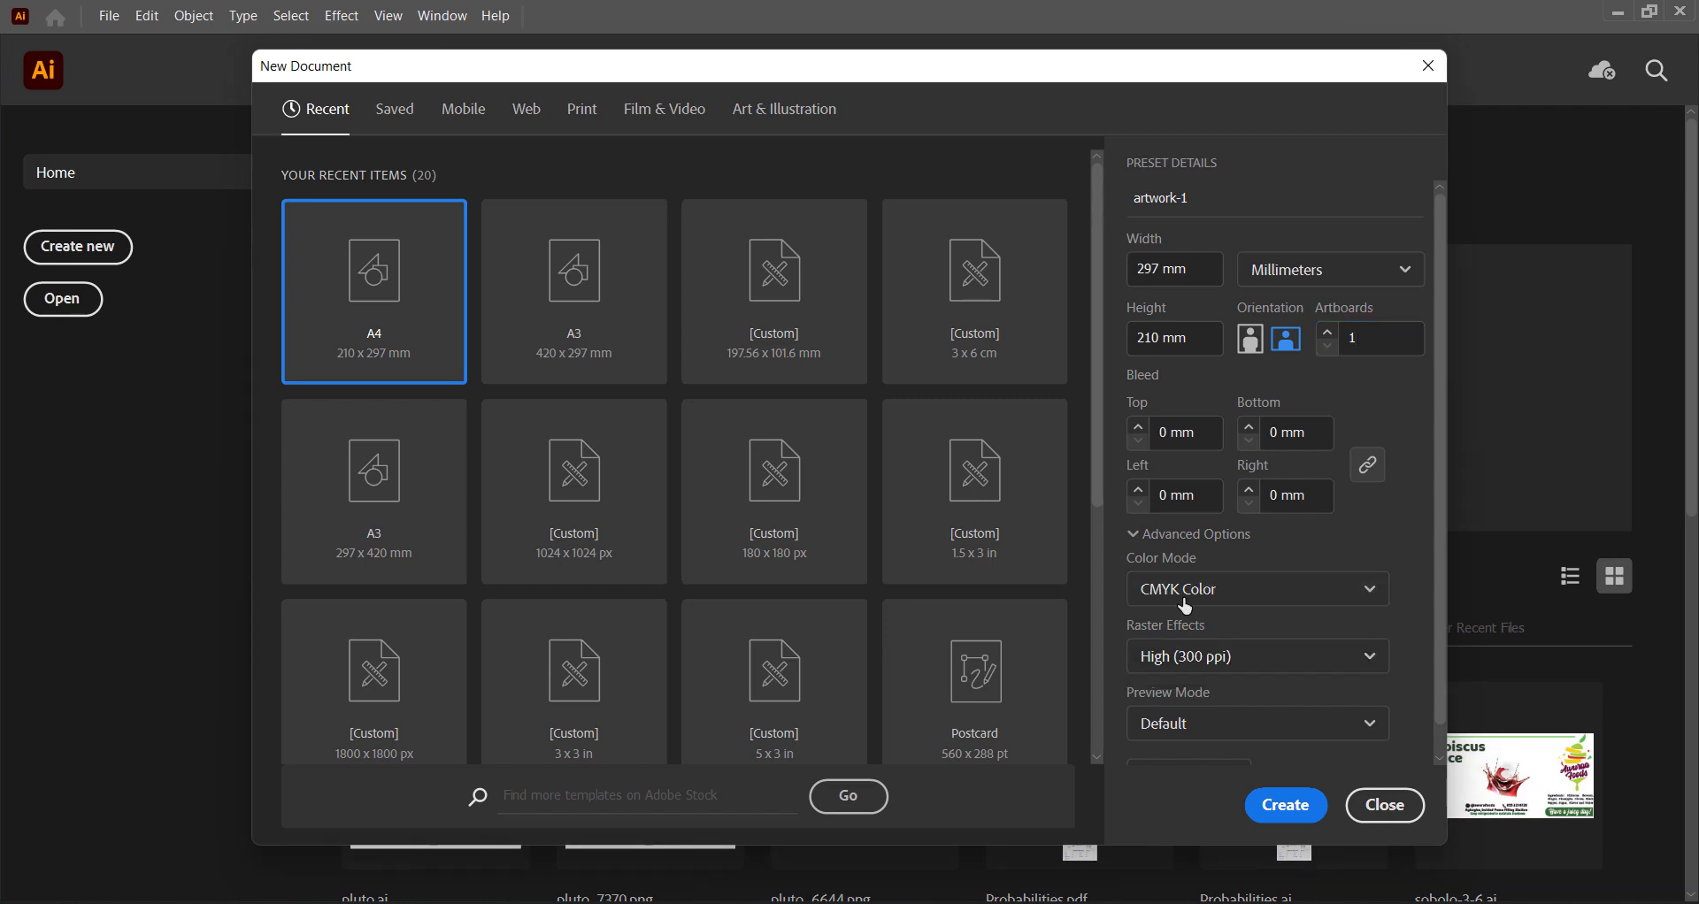
{"action": "left_click", "coordinate": [1186, 605]}
{"action": "left_click", "coordinate": [1177, 632]}
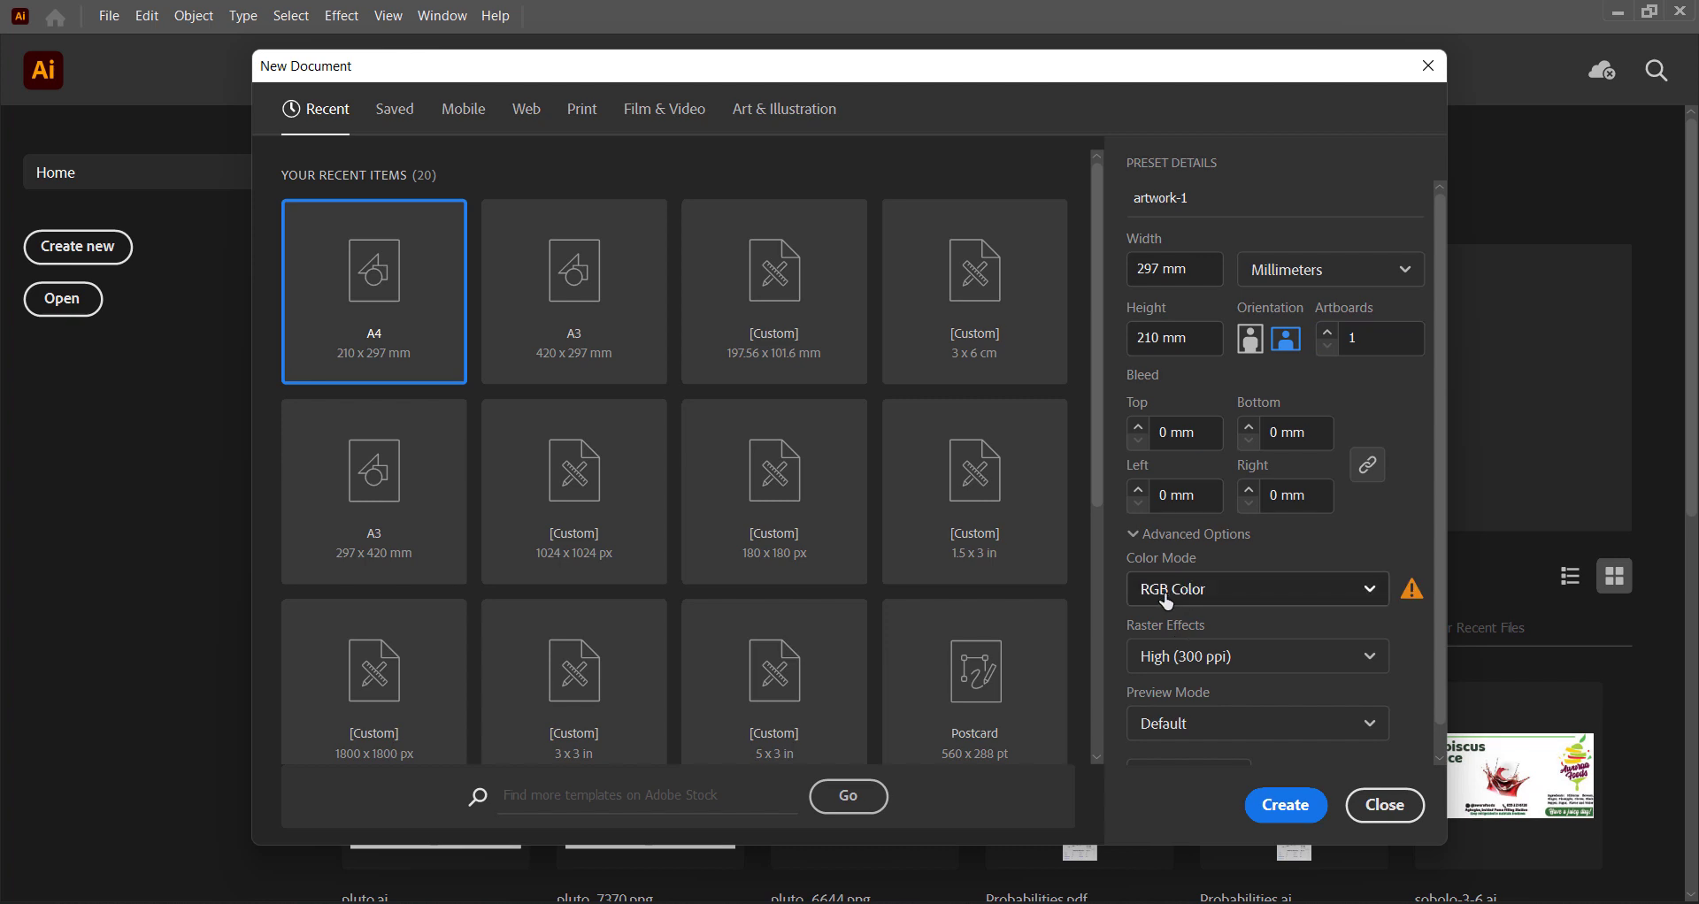
{"action": "left_click", "coordinate": [1248, 662]}
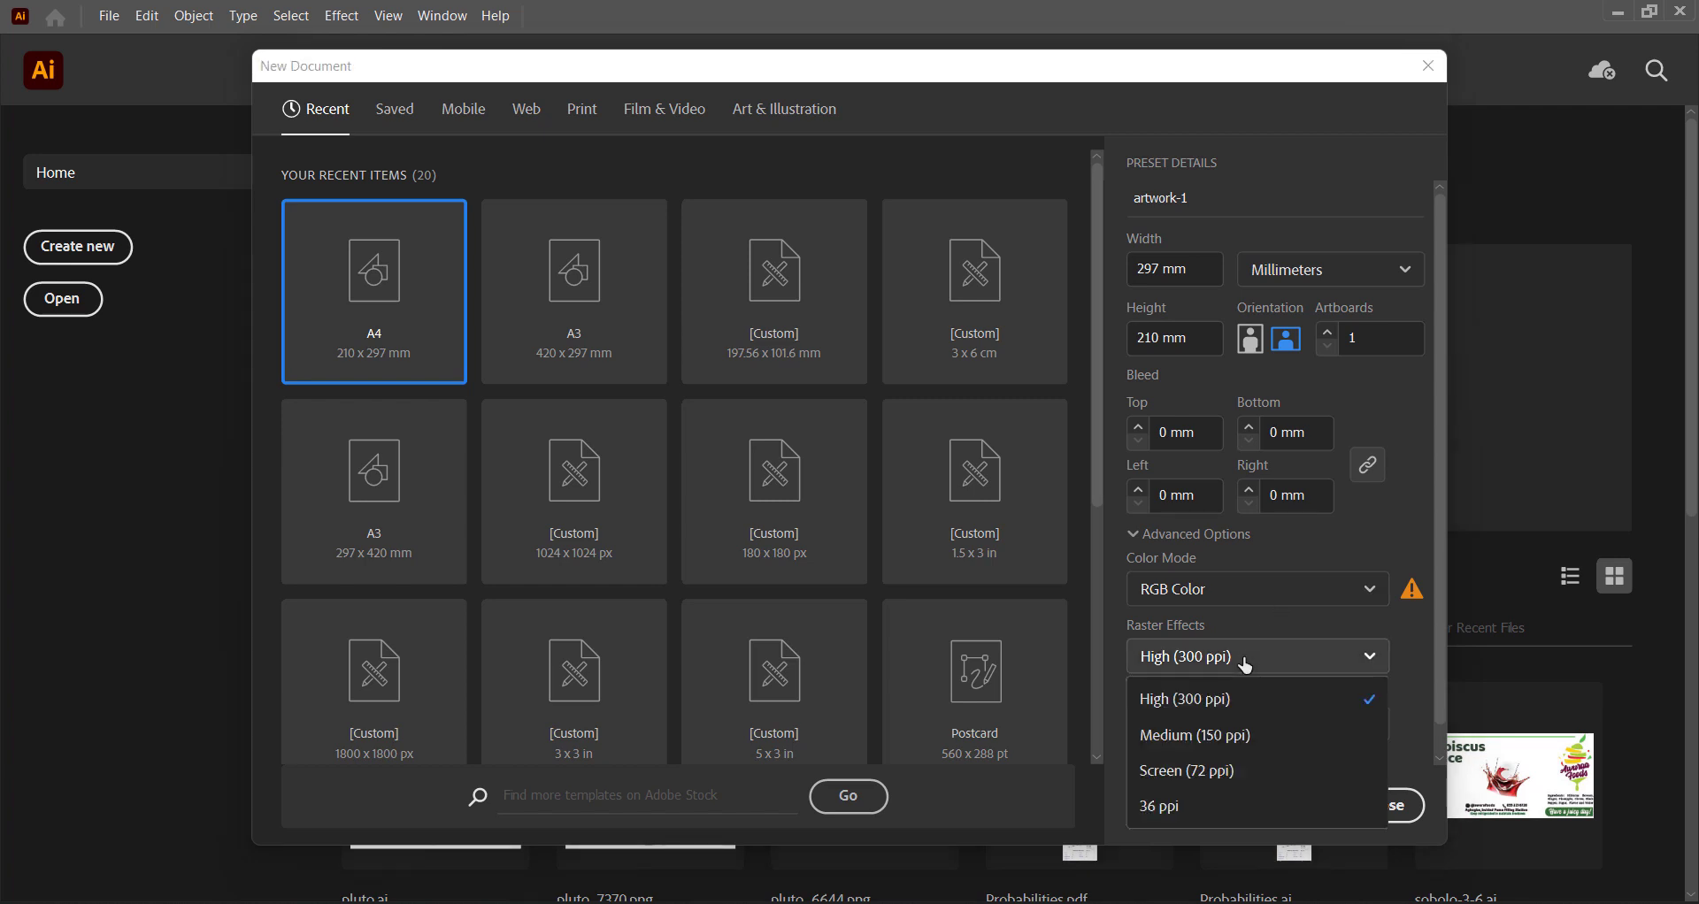
{"action": "left_click", "coordinate": [1209, 736]}
{"action": "scroll", "coordinate": [1256, 610], "scroll_direction": "down", "scroll_amount": 1}
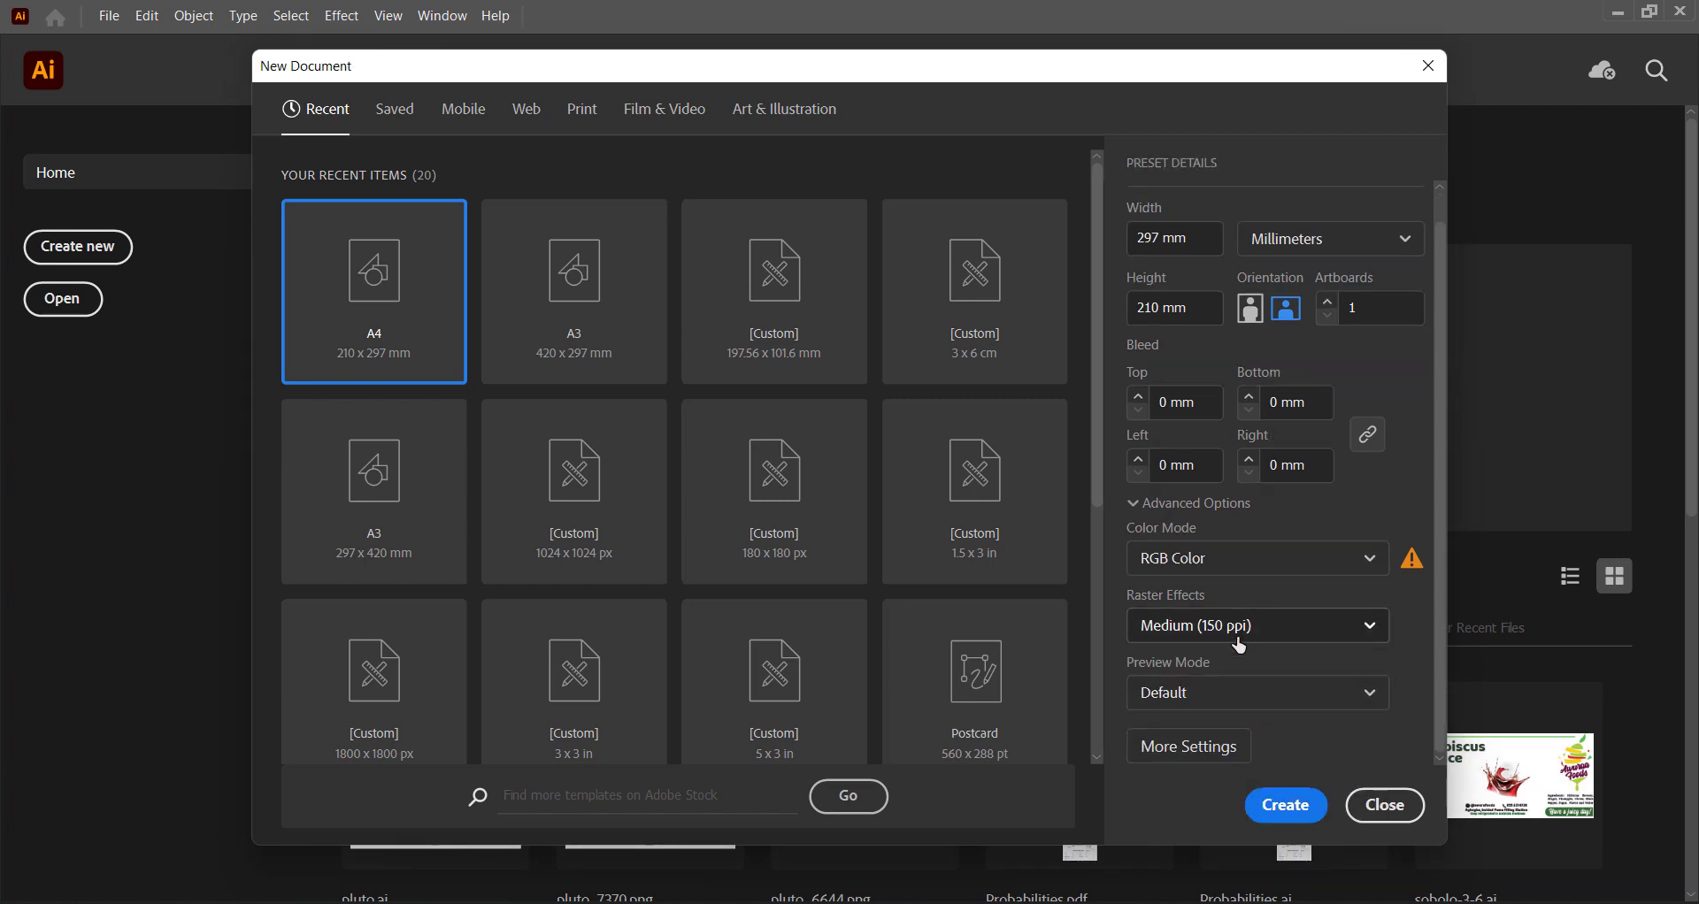
{"action": "left_click", "coordinate": [1299, 807]}
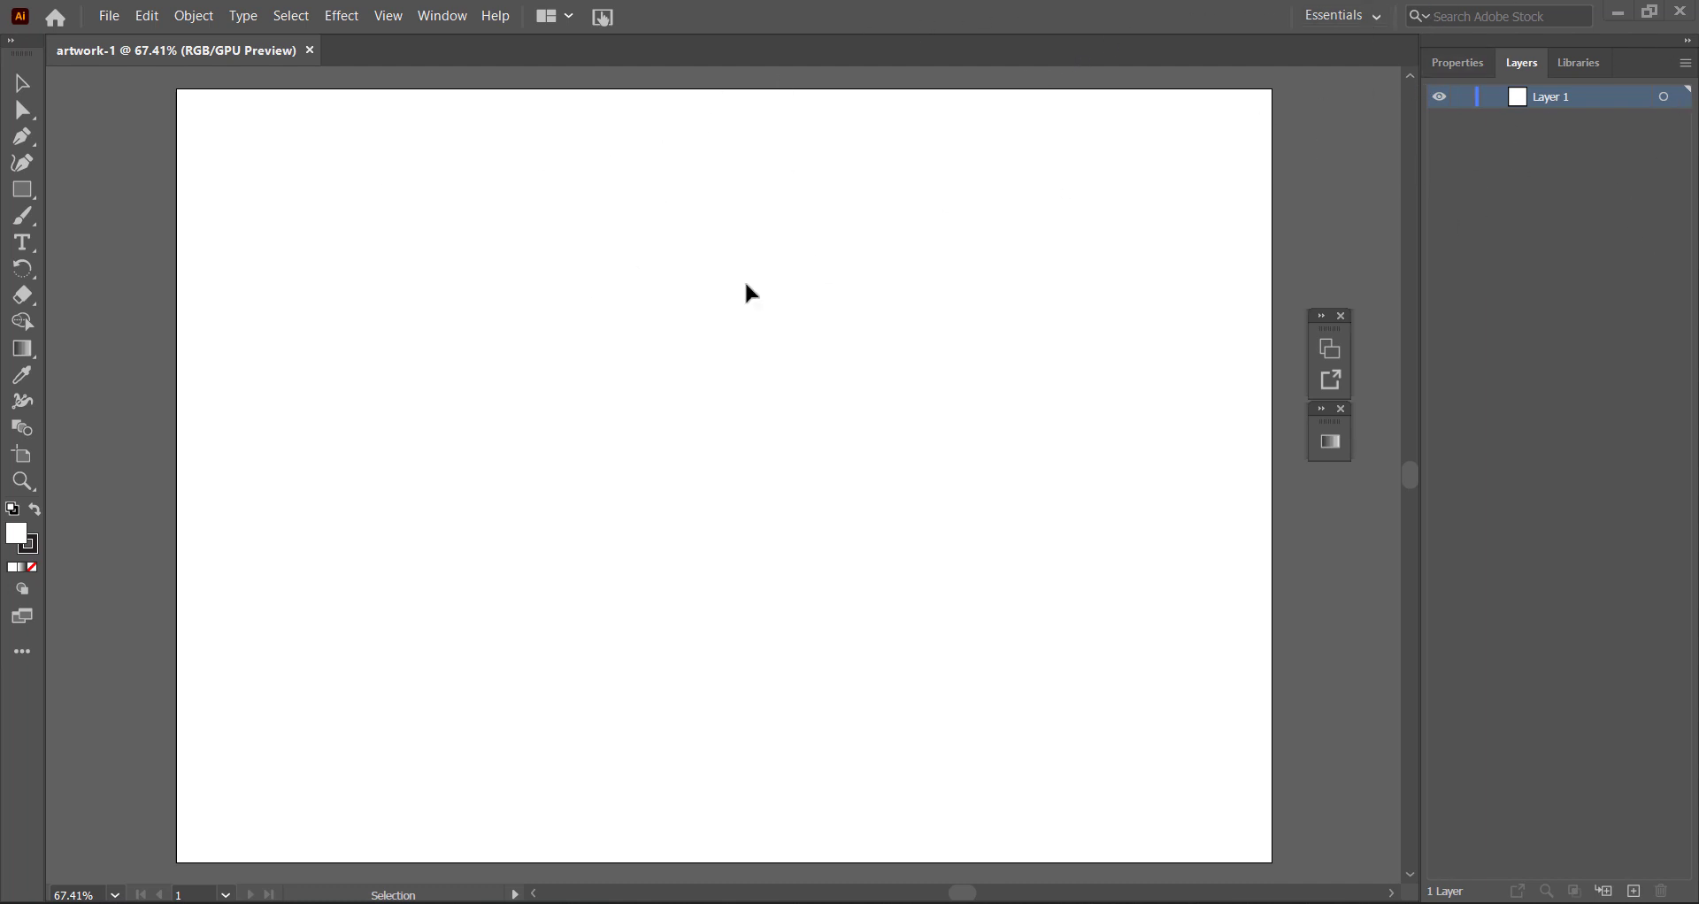
Try the Layout and Automation workspaces and switch back to the Essentials workspace.
{"action": "left_click", "coordinate": [1353, 19]}
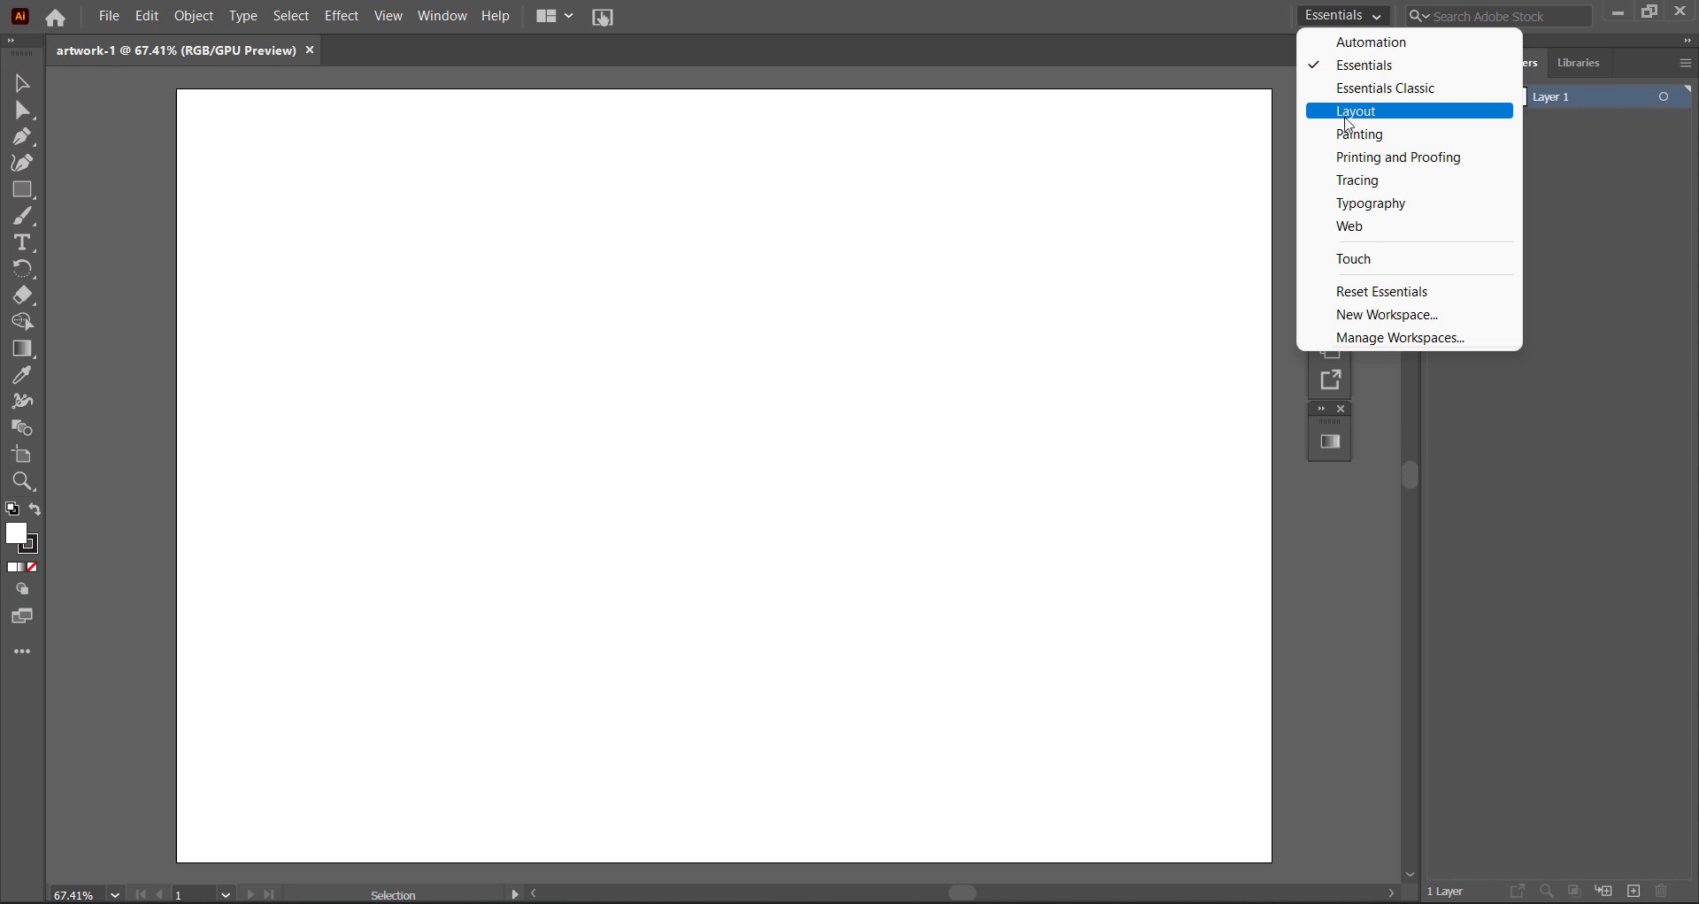
{"action": "left_click", "coordinate": [1349, 117]}
{"action": "left_click", "coordinate": [1350, 18]}
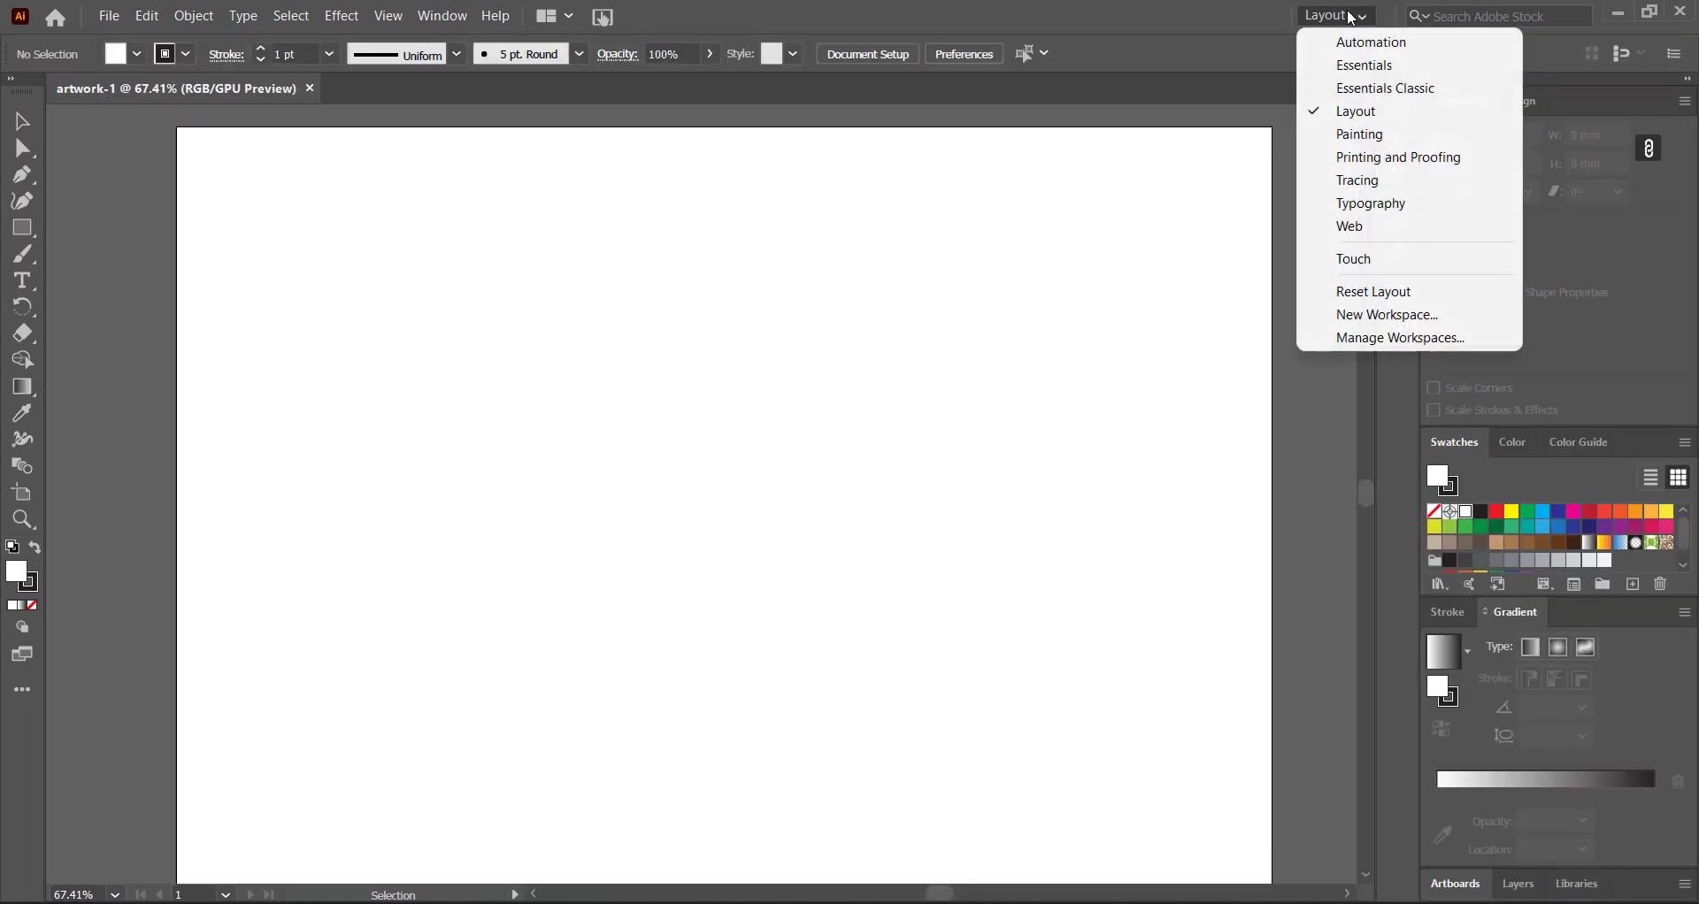
{"action": "left_click", "coordinate": [1346, 42]}
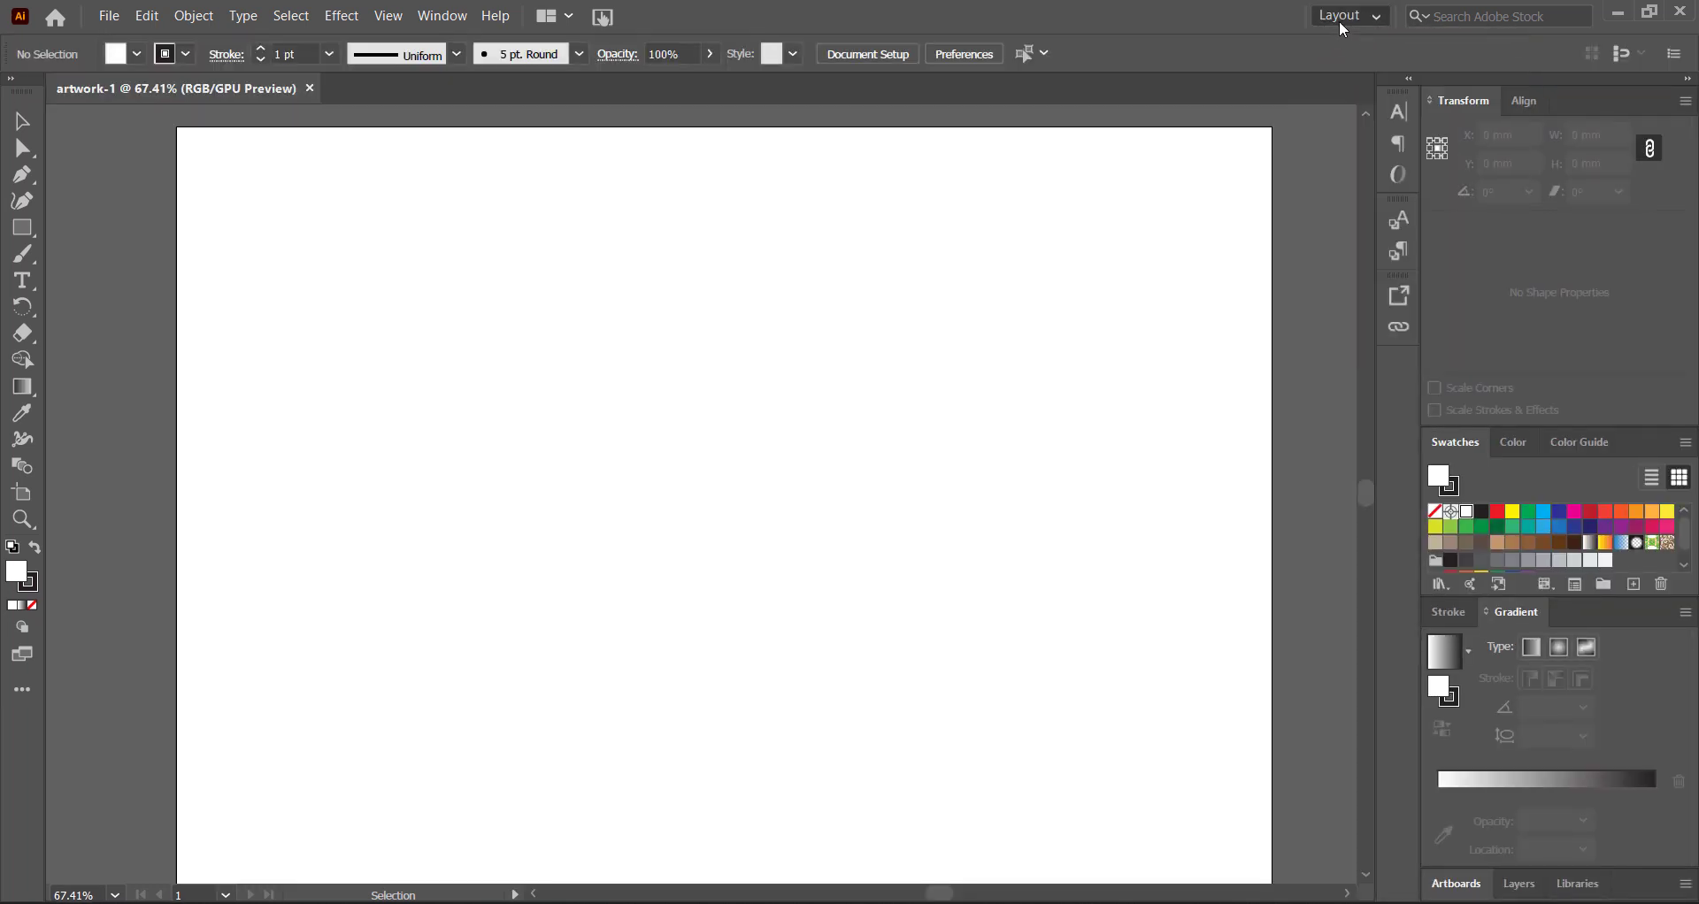
{"action": "left_click", "coordinate": [1346, 16]}
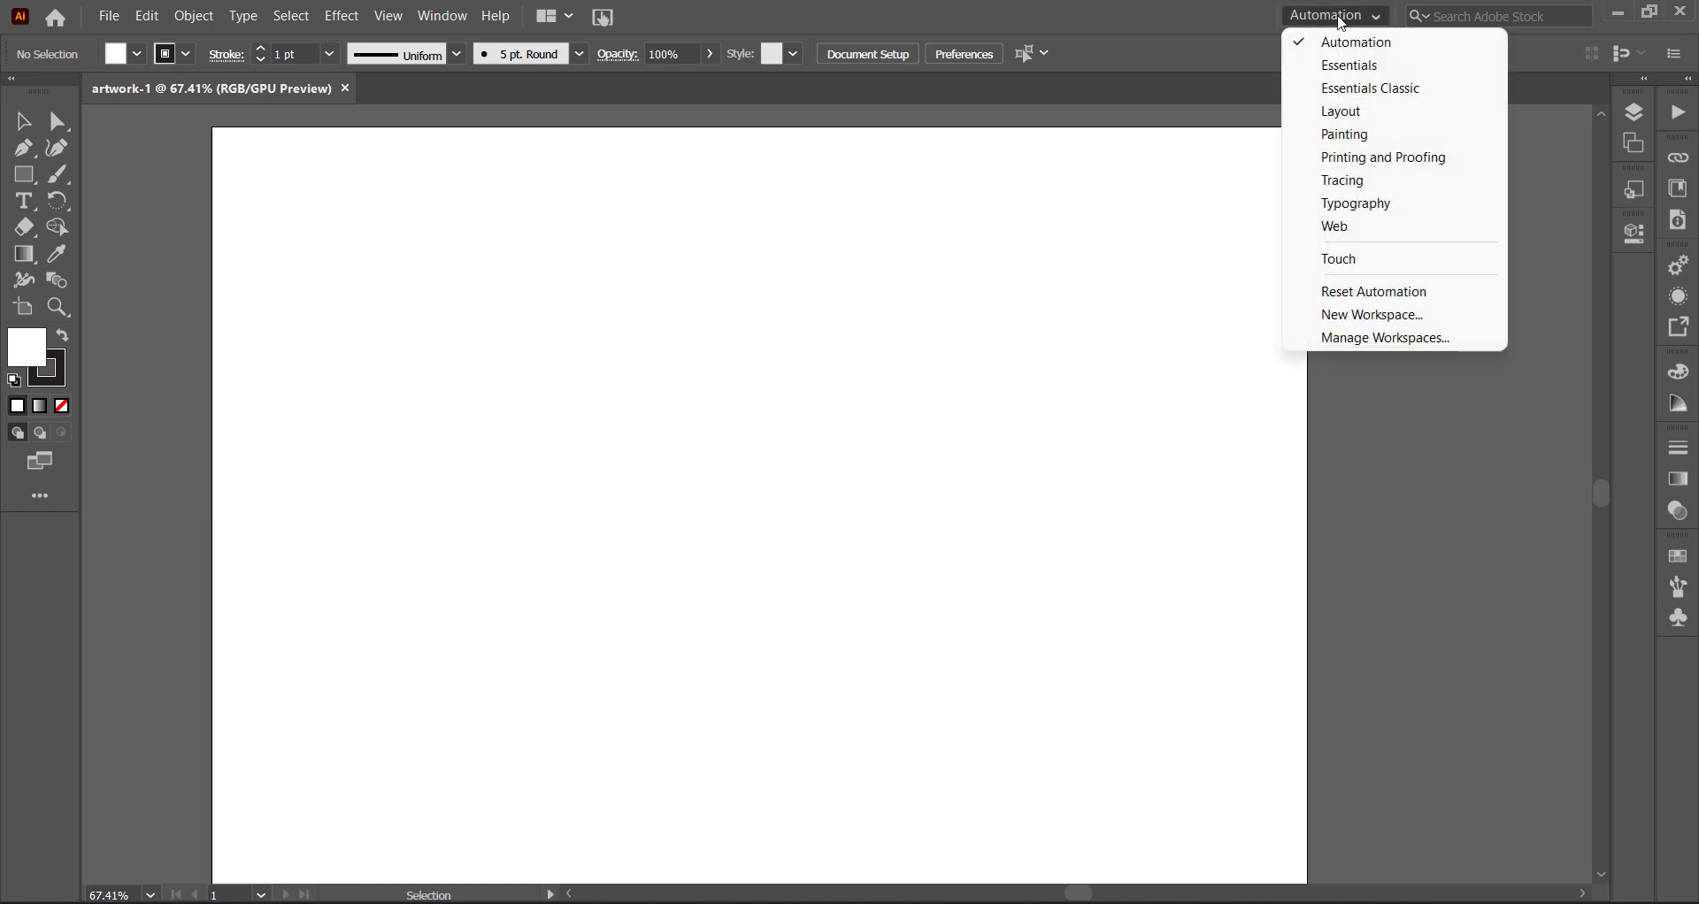
{"action": "left_click", "coordinate": [1329, 69]}
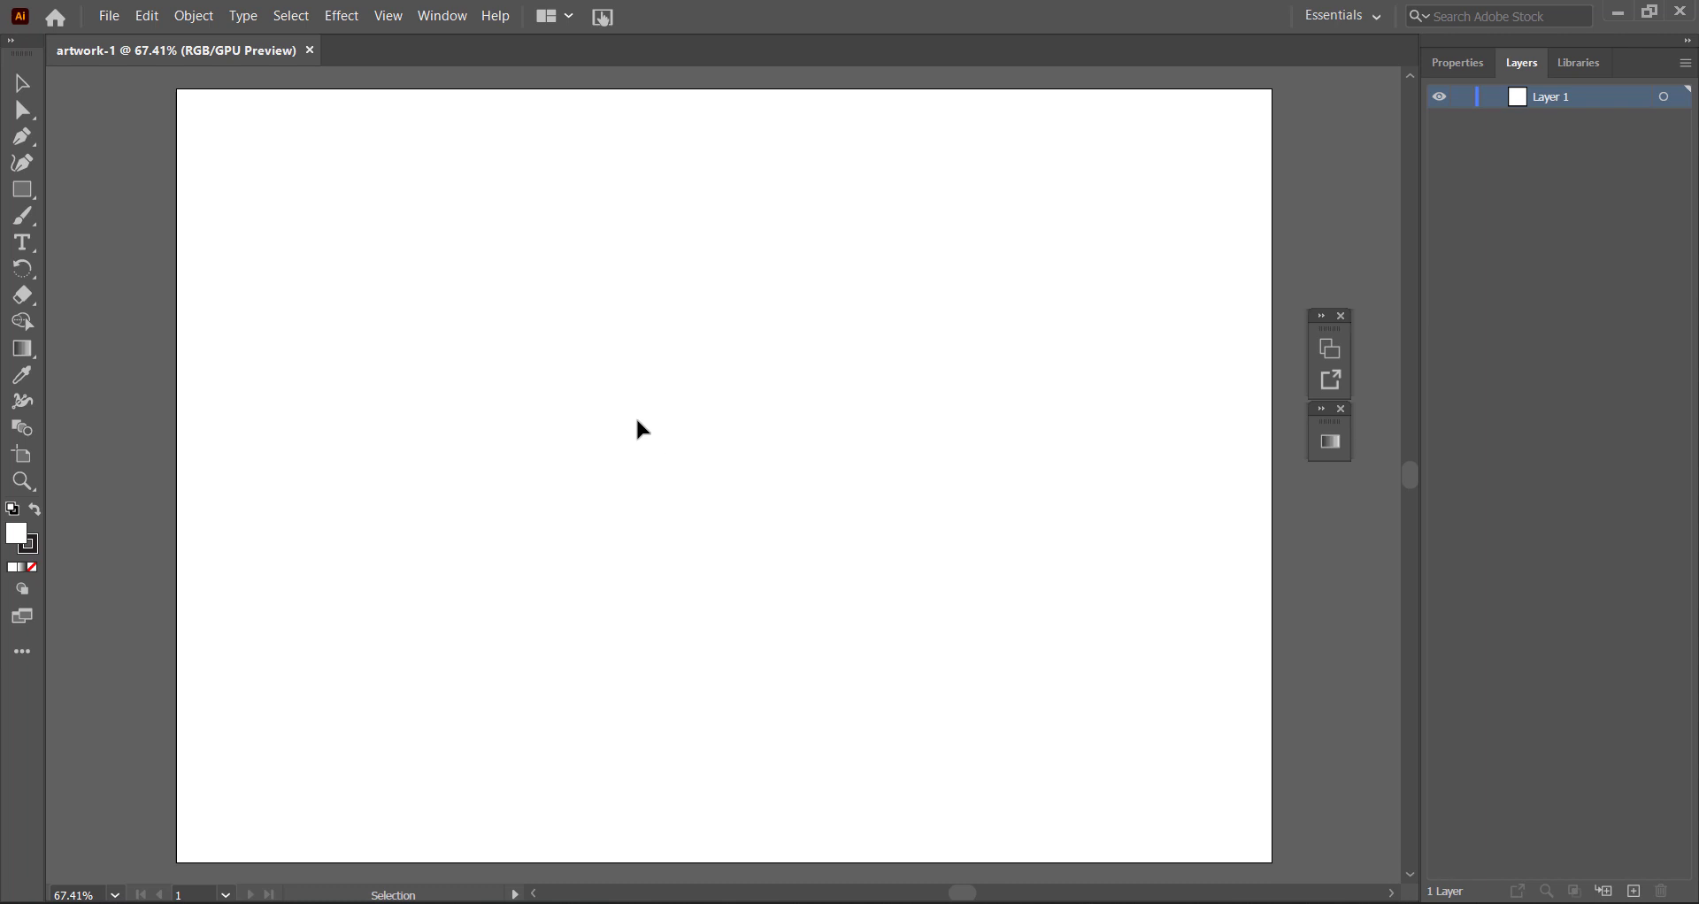
Place penguin_drawing from the Resource Files folder in Illustrator Videos as a linked template and deselect it.
{"action": "left_click", "coordinate": [107, 18]}
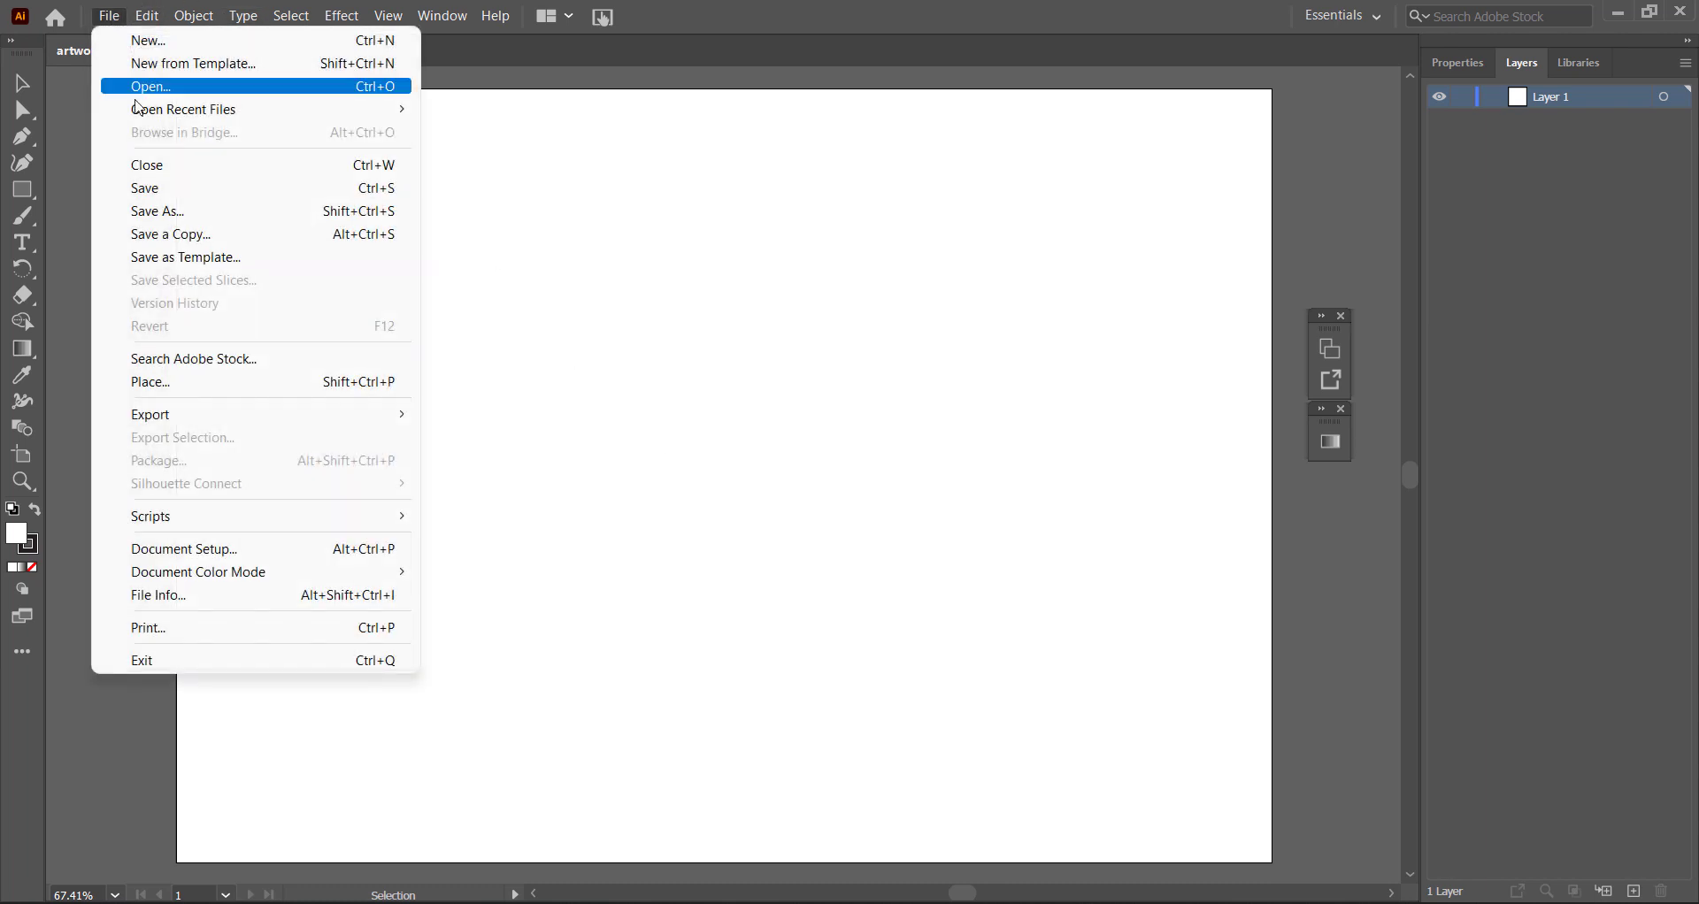
{"action": "left_click", "coordinate": [202, 385]}
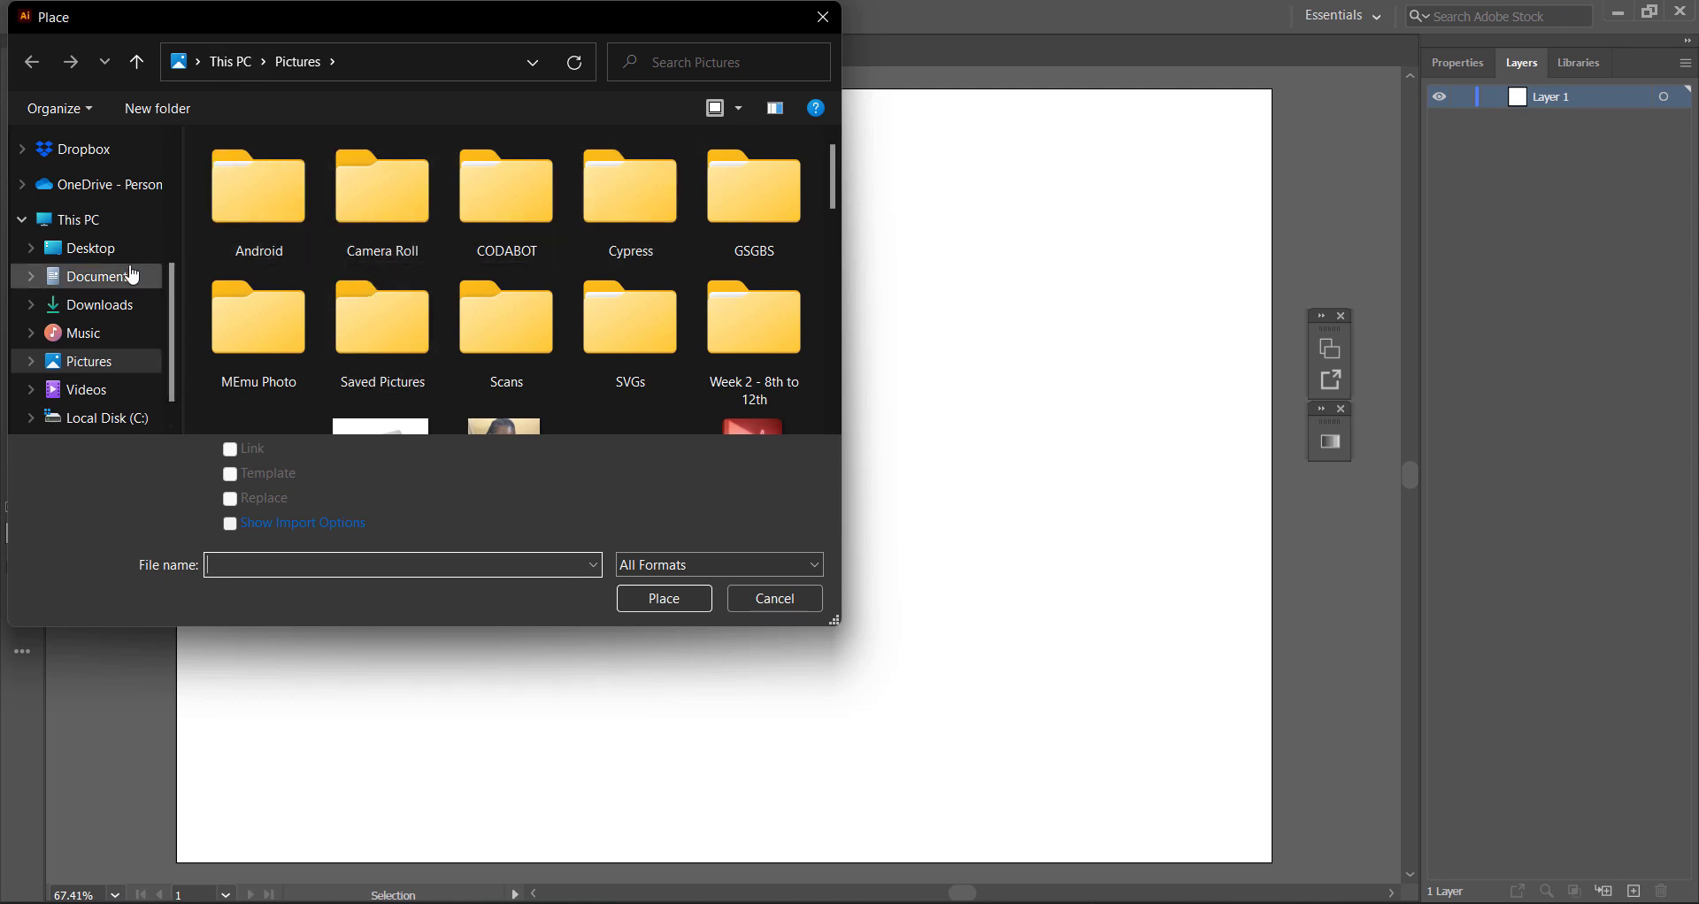
{"action": "scroll", "coordinate": [133, 277], "scroll_direction": "up", "scroll_amount": 1}
{"action": "scroll", "coordinate": [115, 252], "scroll_direction": "up", "scroll_amount": 1}
{"action": "left_click", "coordinate": [98, 227]}
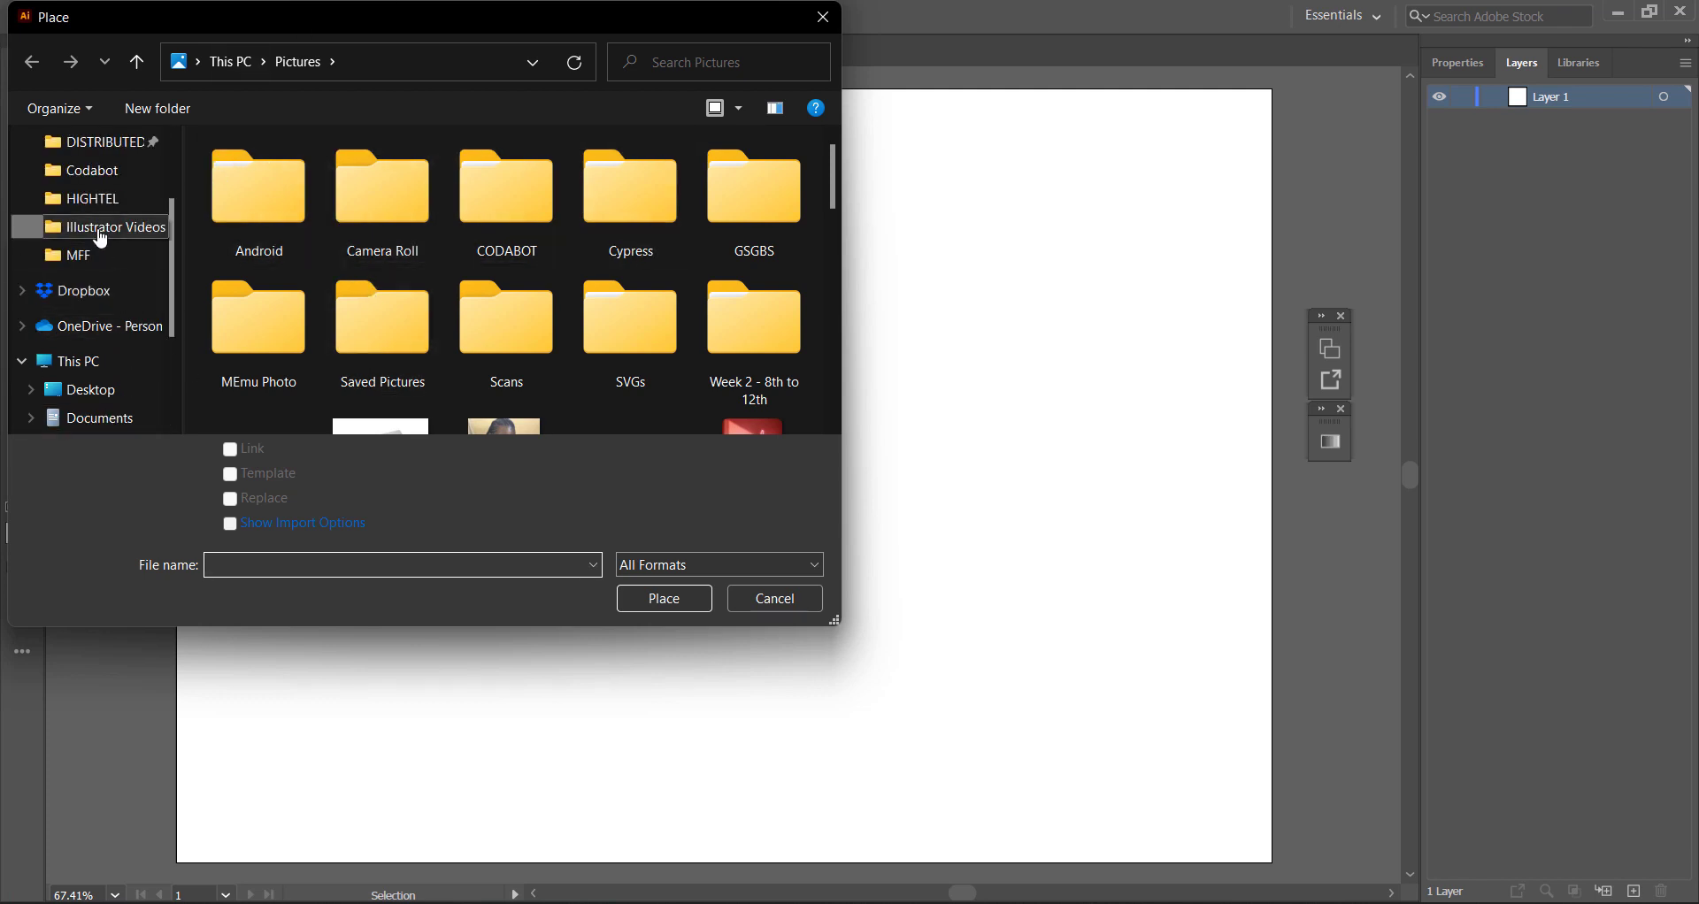
{"action": "double_click", "coordinate": [273, 189]}
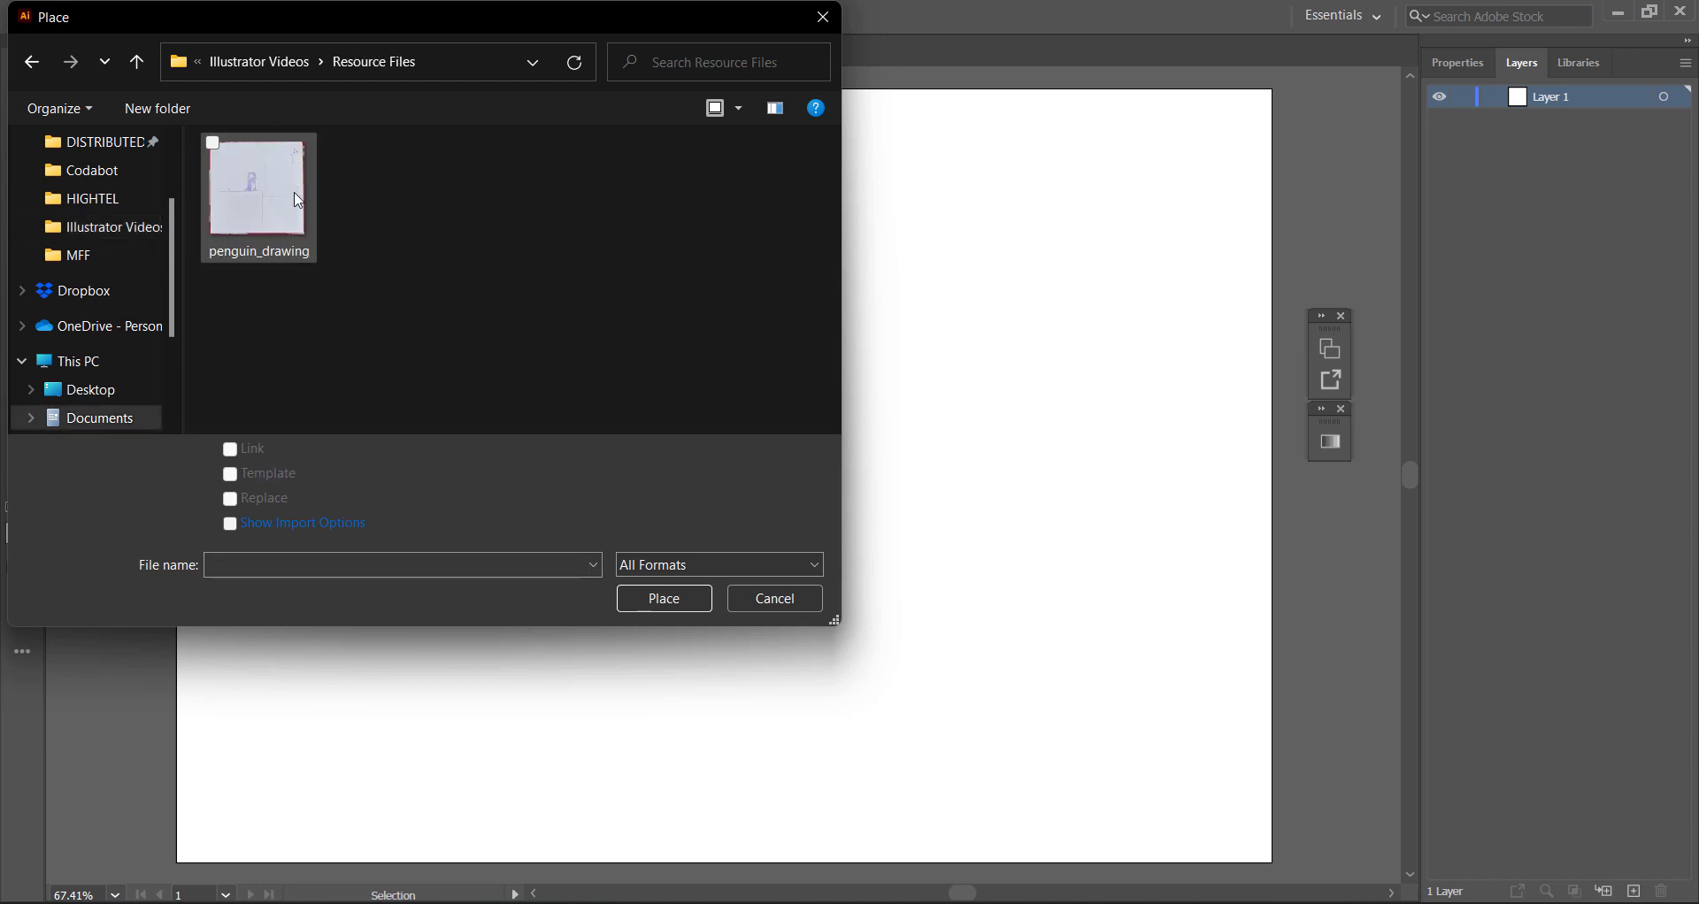
{"action": "left_click", "coordinate": [257, 218]}
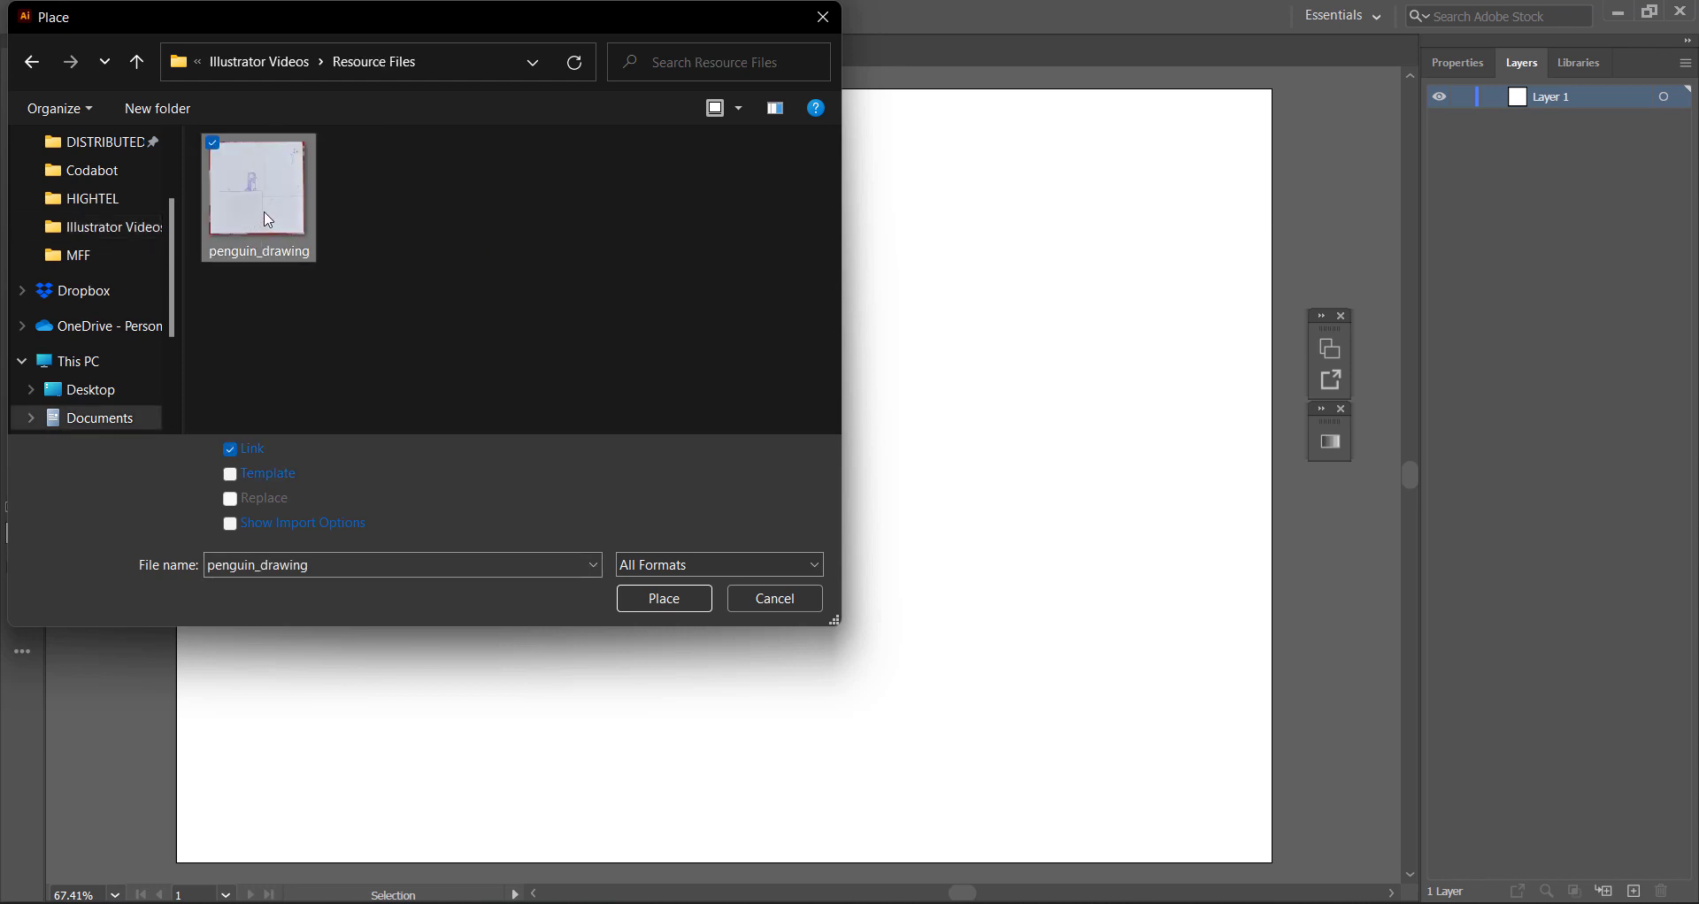
{"action": "left_click", "coordinate": [232, 477]}
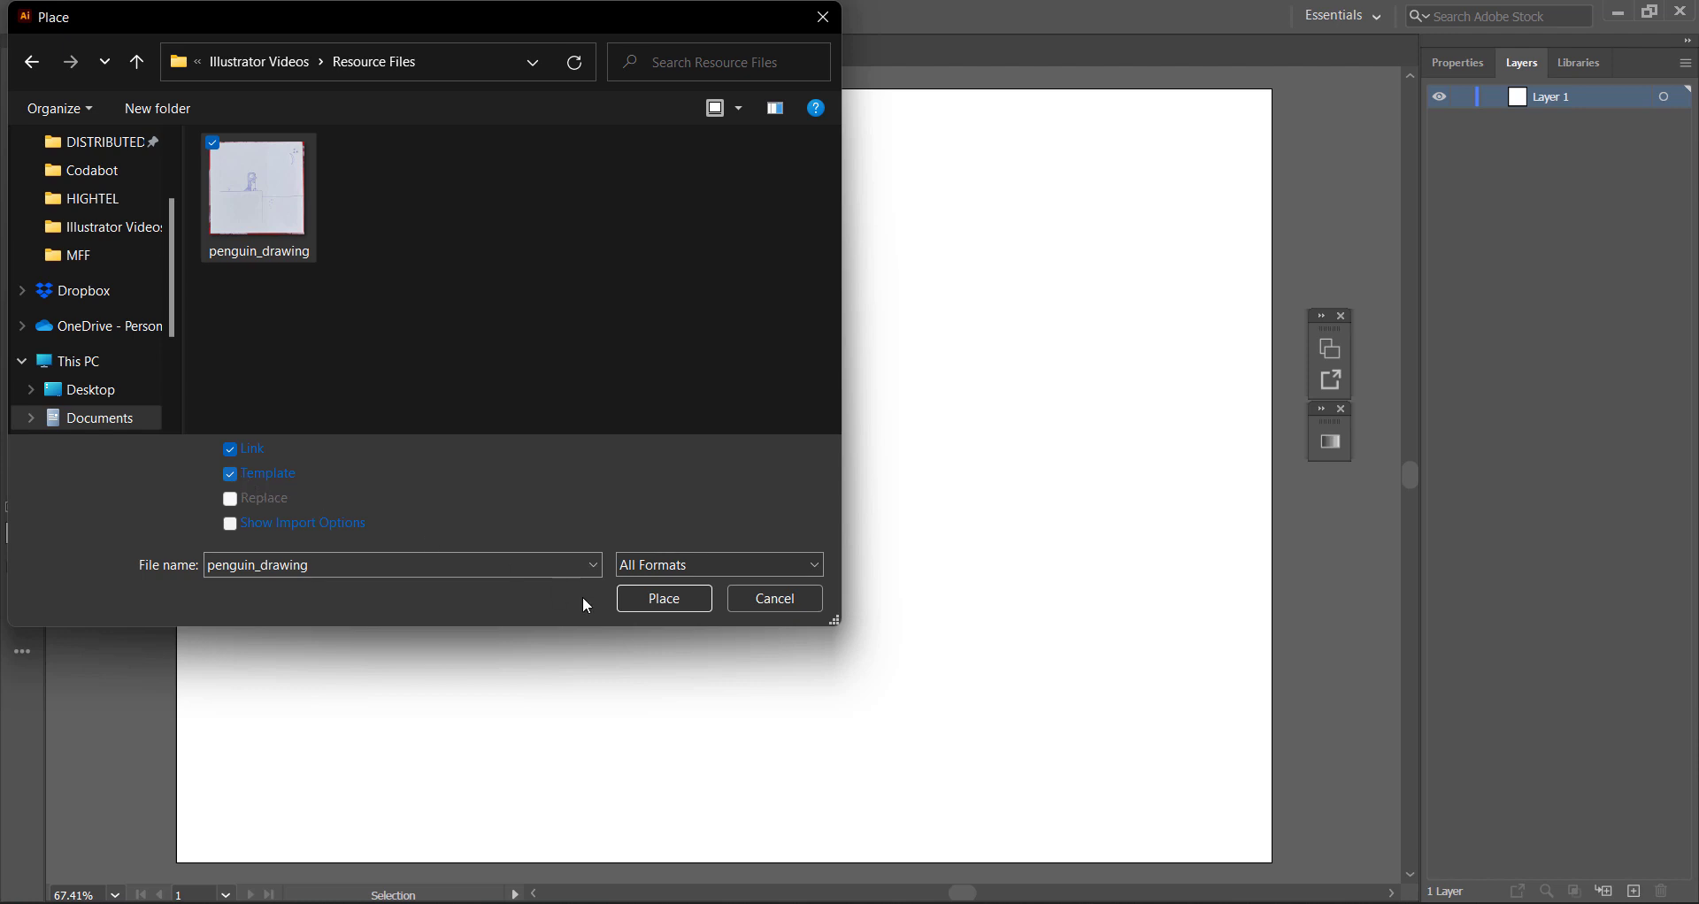
{"action": "left_click", "coordinate": [664, 599]}
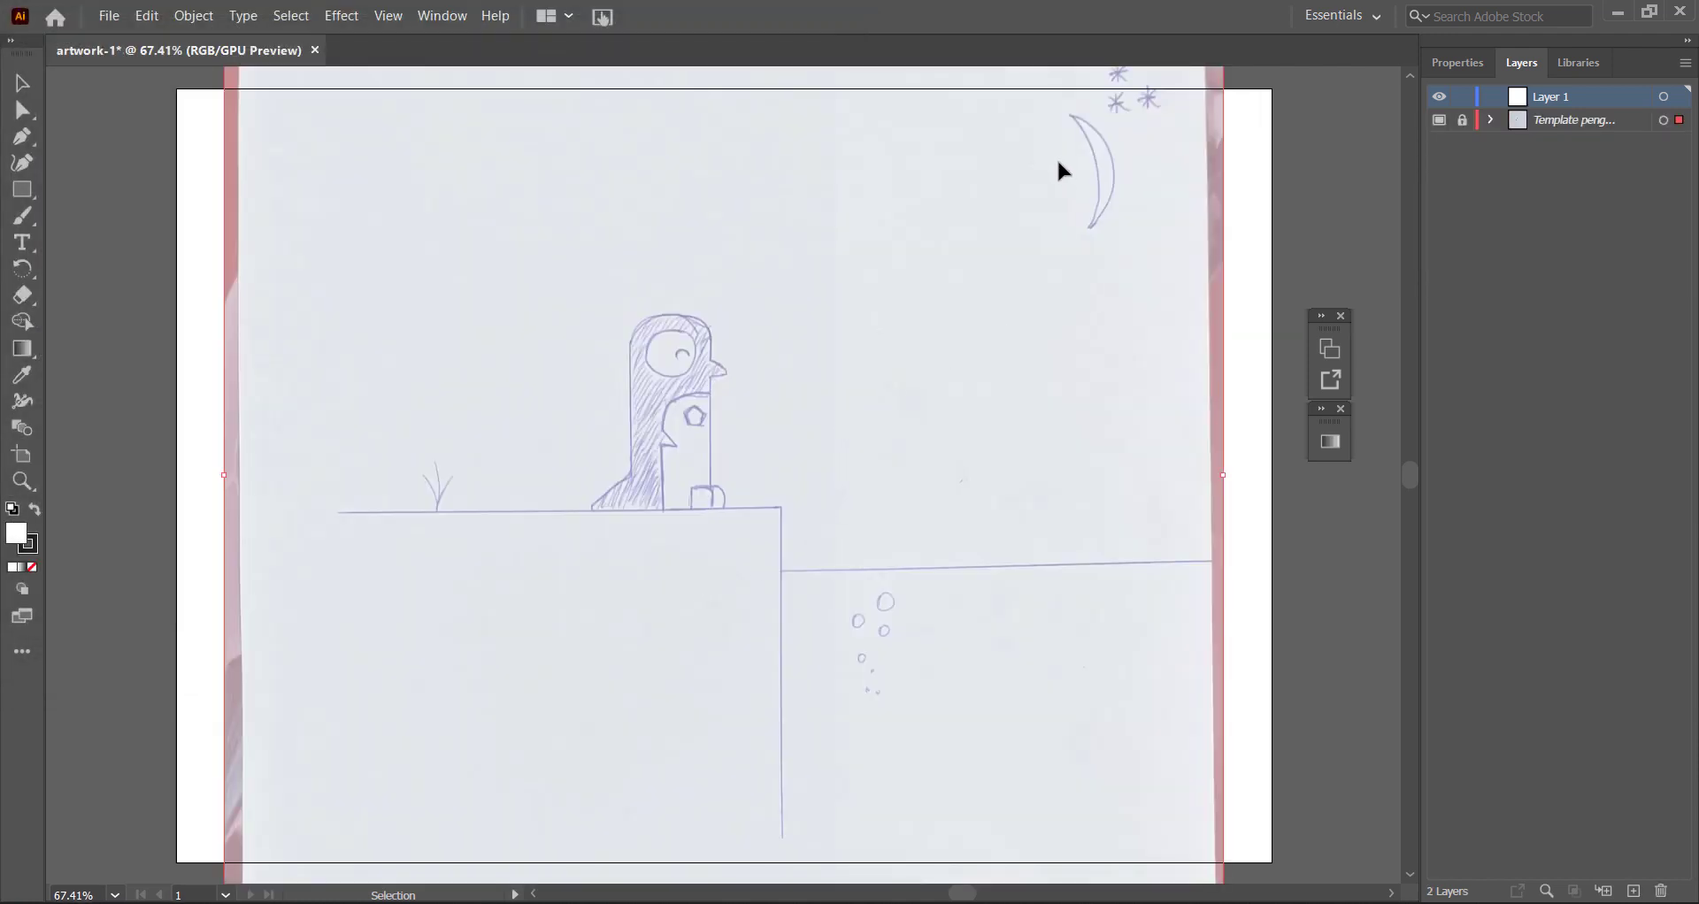
{"action": "left_click", "coordinate": [1290, 543]}
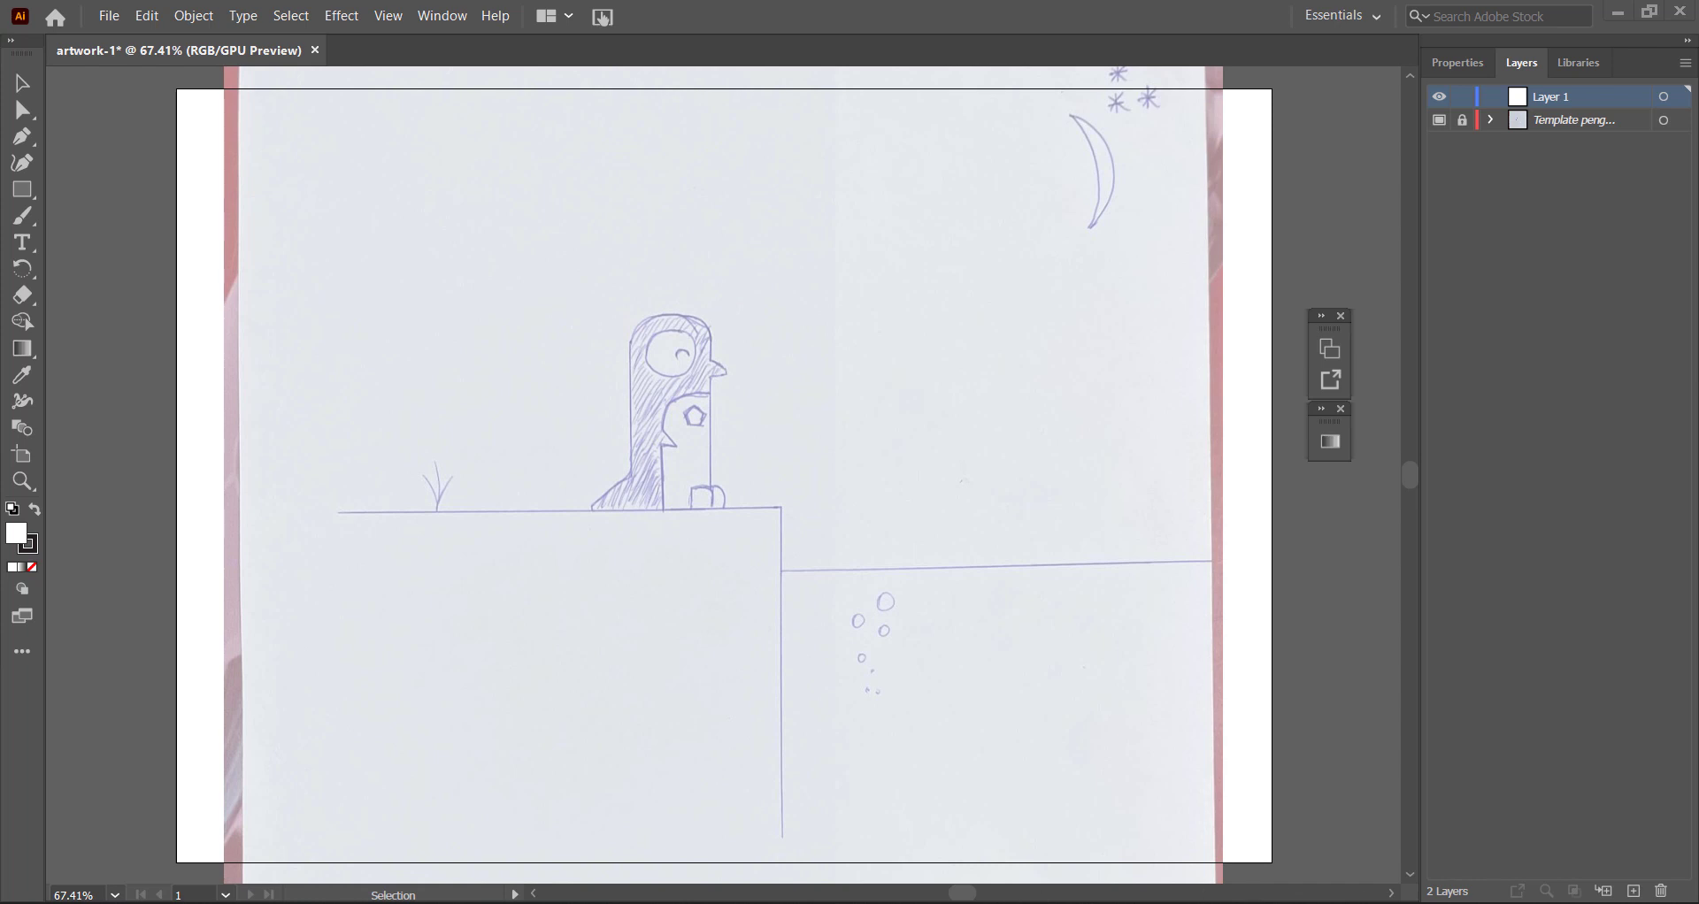
Toggle the template layer's visibility off and back on.
{"action": "mouse_move", "coordinate": [786, 486]}
{"action": "left_mouse_down"}
{"action": "mouse_move", "coordinate": [942, 477]}
{"action": "mouse_move", "coordinate": [695, 466]}
{"action": "mouse_move", "coordinate": [743, 463]}
{"action": "mouse_move", "coordinate": [825, 396]}
{"action": "left_mouse_up"}
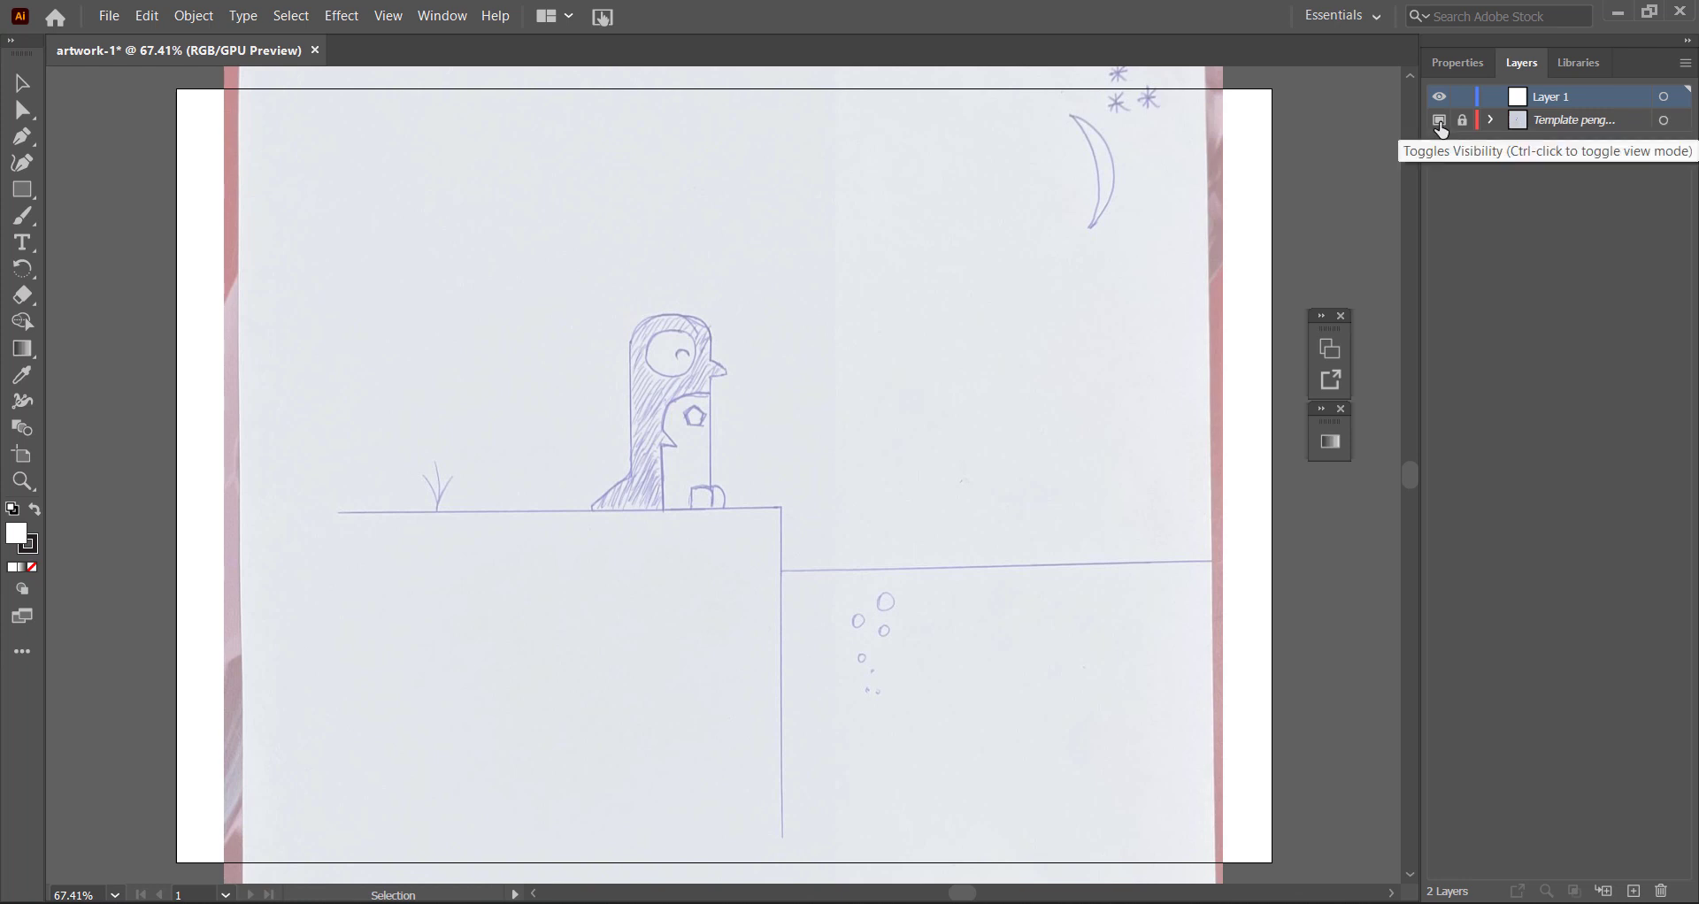
{"action": "left_click", "coordinate": [1440, 126]}
{"action": "left_click", "coordinate": [1440, 125]}
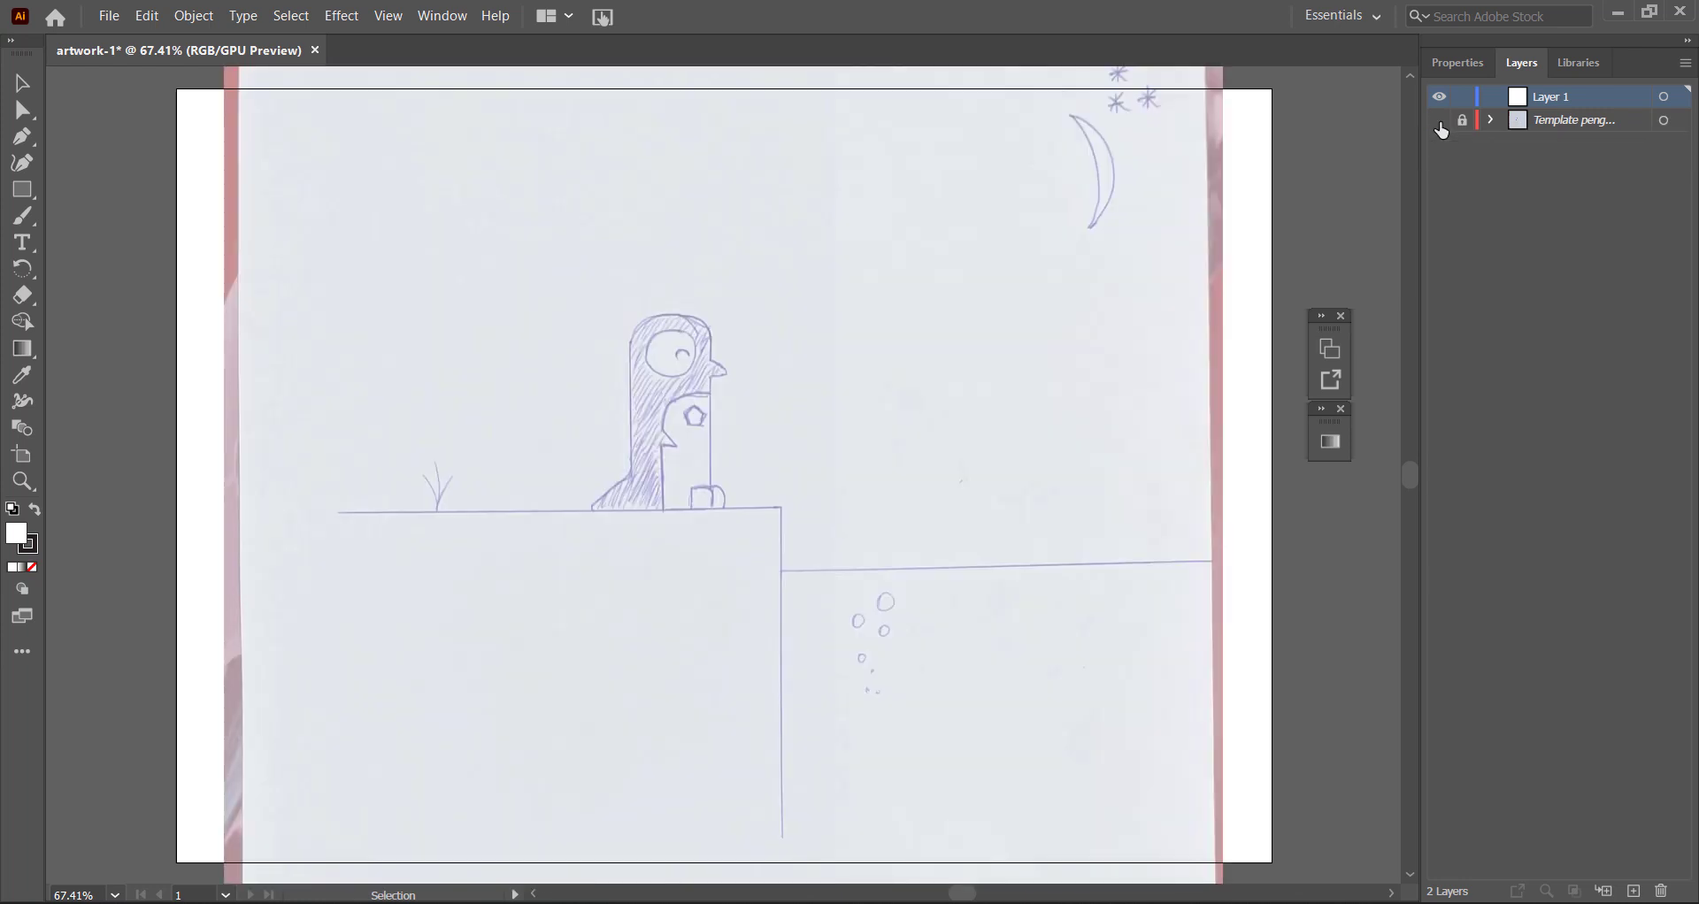
{"action": "left_click", "coordinate": [1439, 125]}
{"action": "left_click", "coordinate": [1440, 126]}
Unlock the template layer holding the penguin drawing.
{"action": "left_click", "coordinate": [1465, 128]}
{"action": "left_click", "coordinate": [1462, 124]}
{"action": "left_click", "coordinate": [1464, 124]}
Scale the penguin drawing proportionally to fit the artboard's height and centre it horizontally on the artboard.
{"action": "left_click", "coordinate": [1149, 234]}
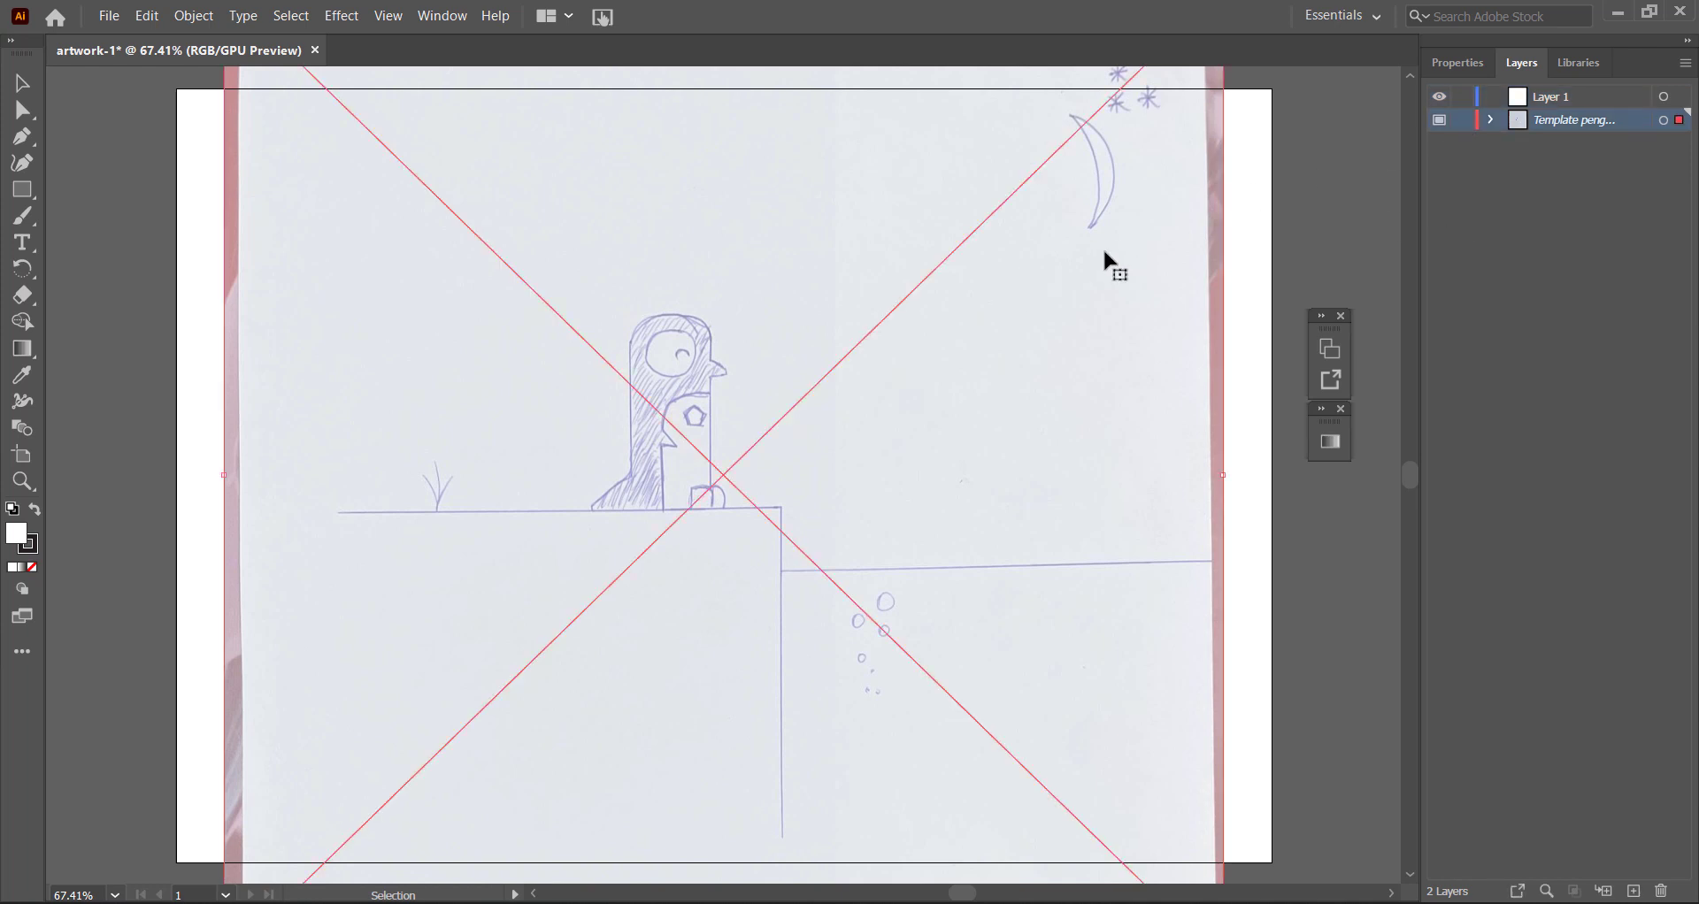
{"action": "scroll", "coordinate": [1225, 170], "scroll_direction": "up", "scroll_amount": 4}
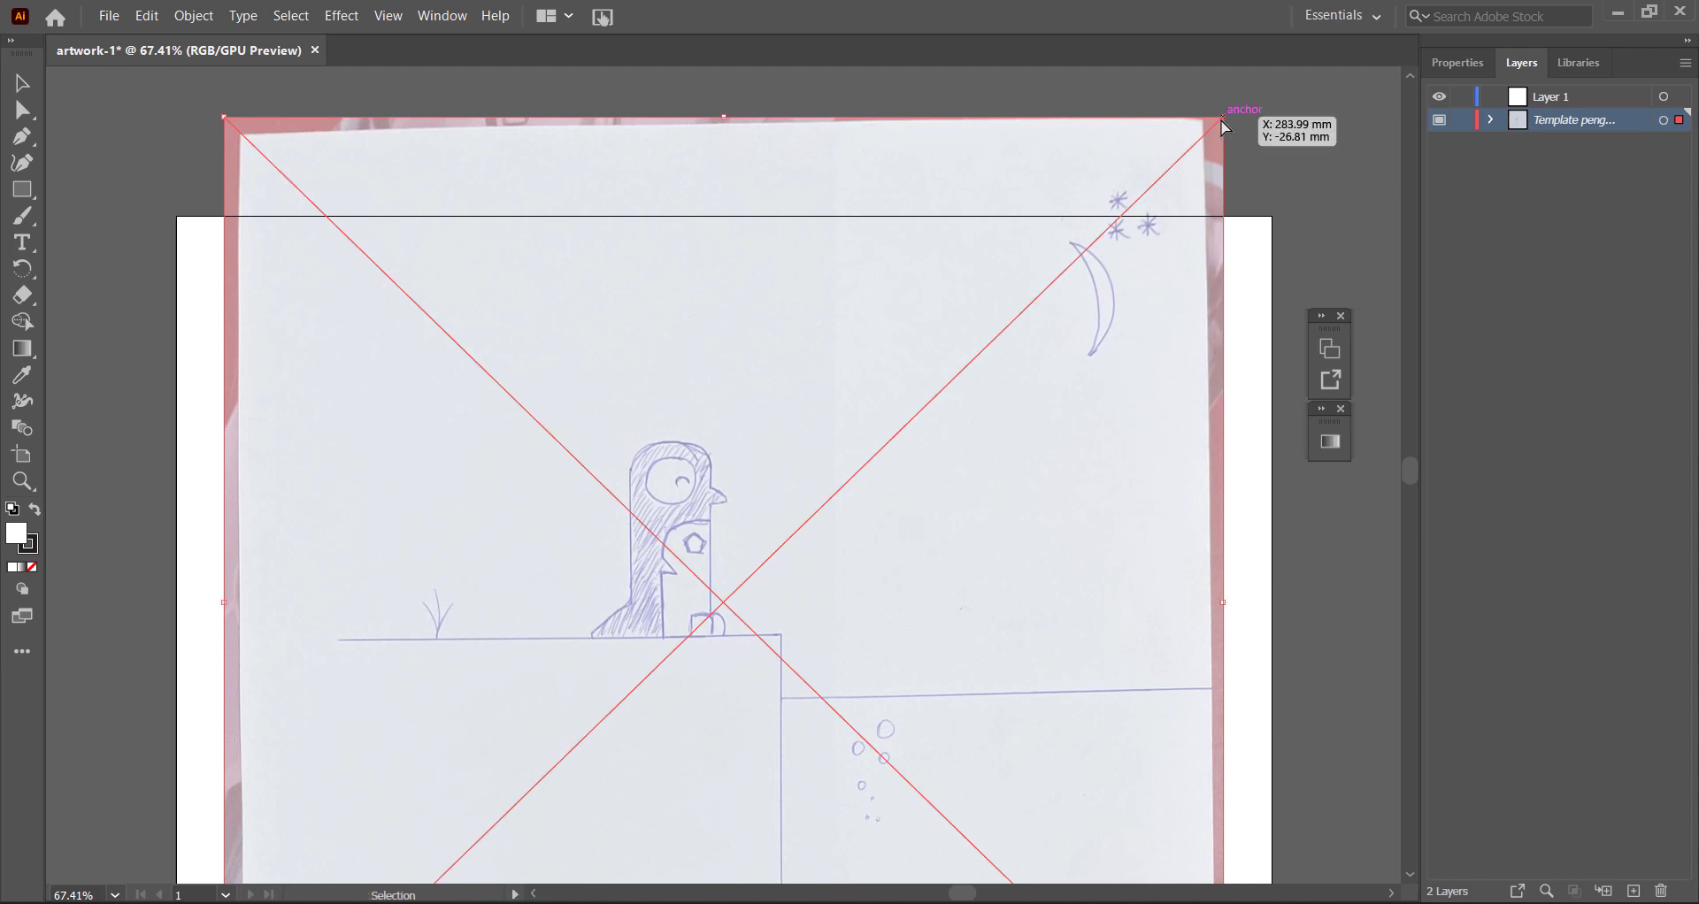
{"action": "left_click_drag", "start_coordinate": [1222, 119], "coordinate": [761, 564]}
{"action": "left_click_drag", "start_coordinate": [755, 637], "coordinate": [682, 319]}
{"action": "scroll", "coordinate": [788, 372], "scroll_direction": "down", "scroll_amount": 2}
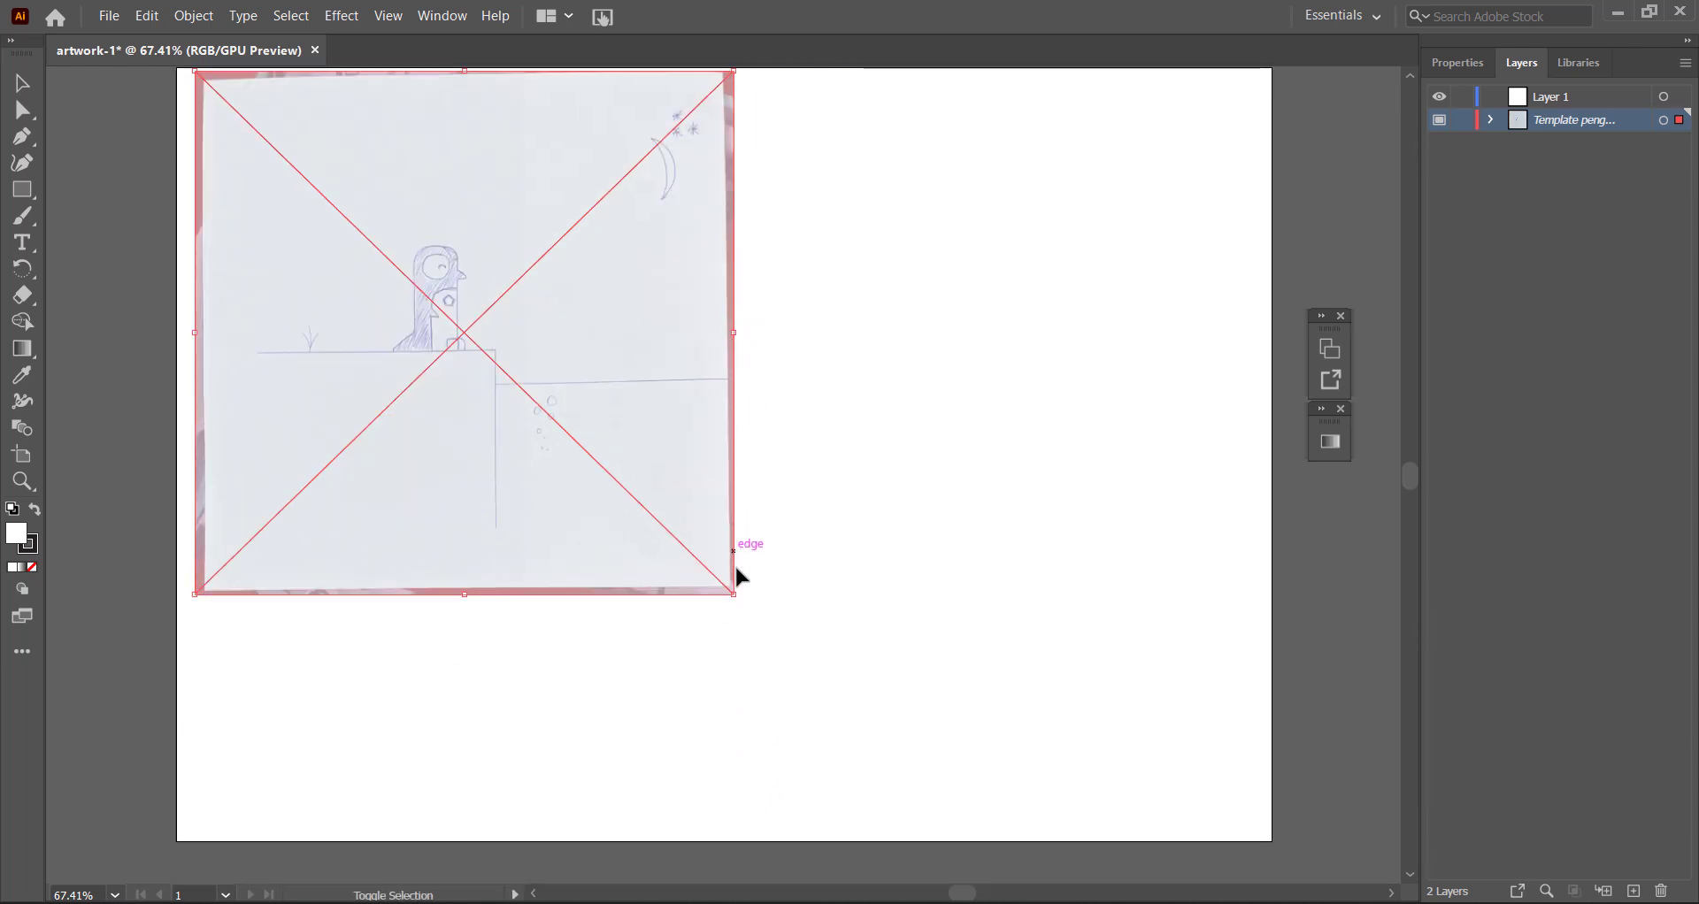
{"action": "left_click_drag", "start_coordinate": [734, 594], "coordinate": [1191, 840]}
{"action": "left_click_drag", "start_coordinate": [759, 482], "coordinate": [823, 480]}
{"action": "left_click_drag", "start_coordinate": [864, 487], "coordinate": [869, 487]}
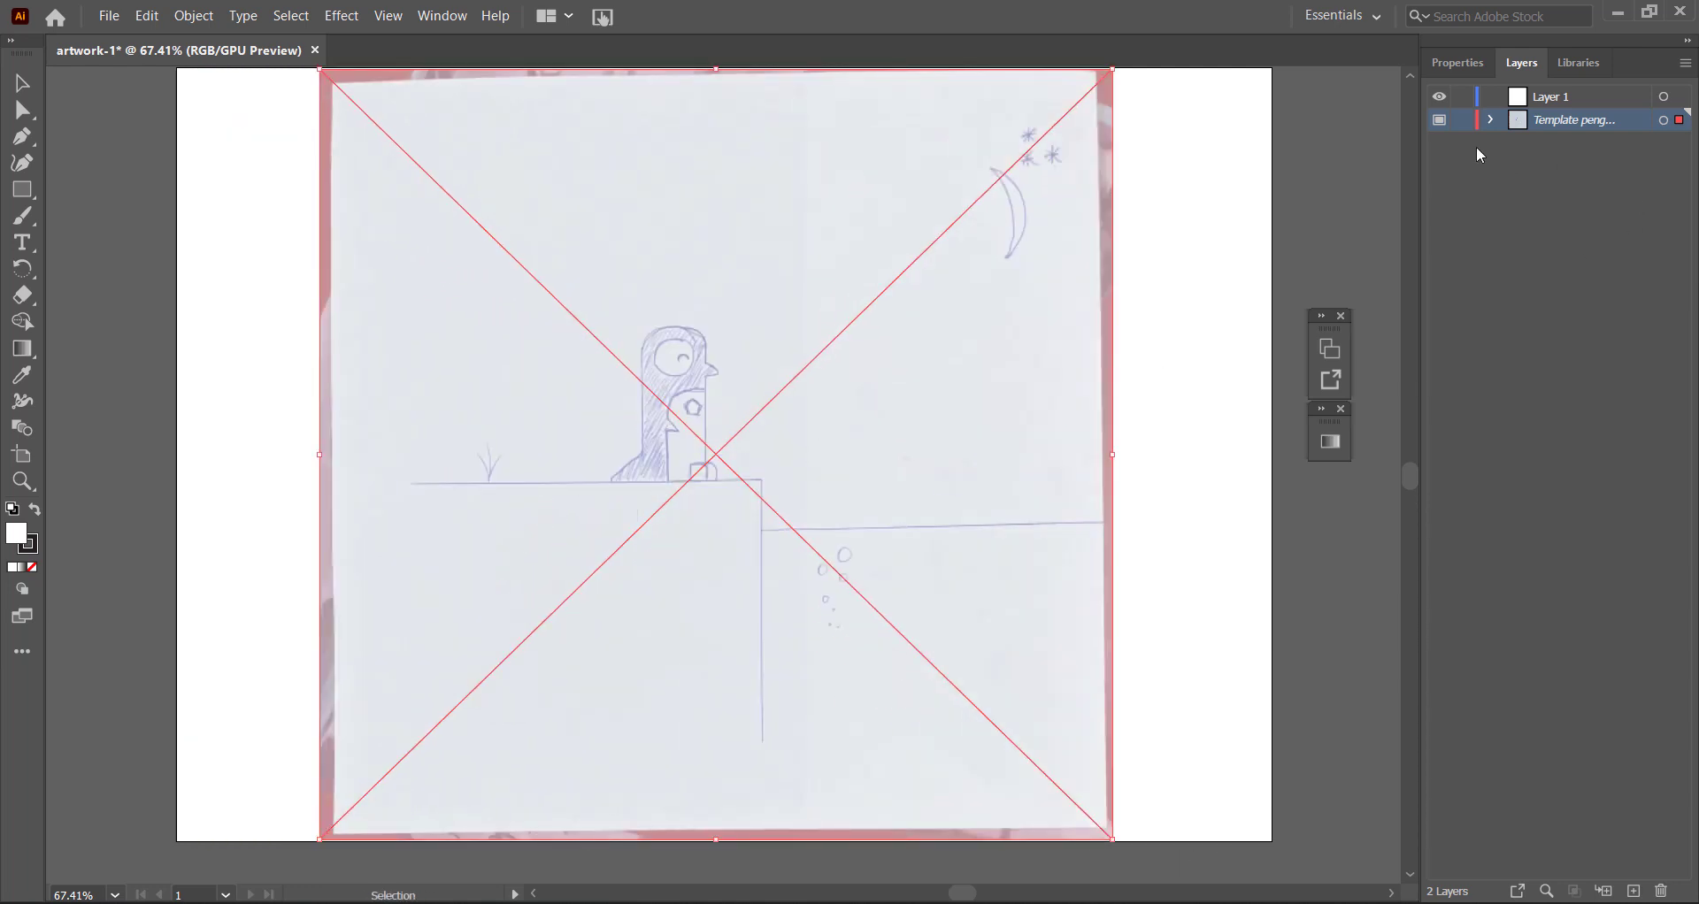
Lock the template layer again and try to move the penguin drawing on the artboard.
{"action": "left_click", "coordinate": [1464, 122]}
{"action": "left_click_drag", "start_coordinate": [1002, 424], "coordinate": [846, 486]}
{"action": "left_click_drag", "start_coordinate": [846, 486], "coordinate": [859, 414]}
{"action": "left_click_drag", "start_coordinate": [1261, 395], "coordinate": [904, 469]}
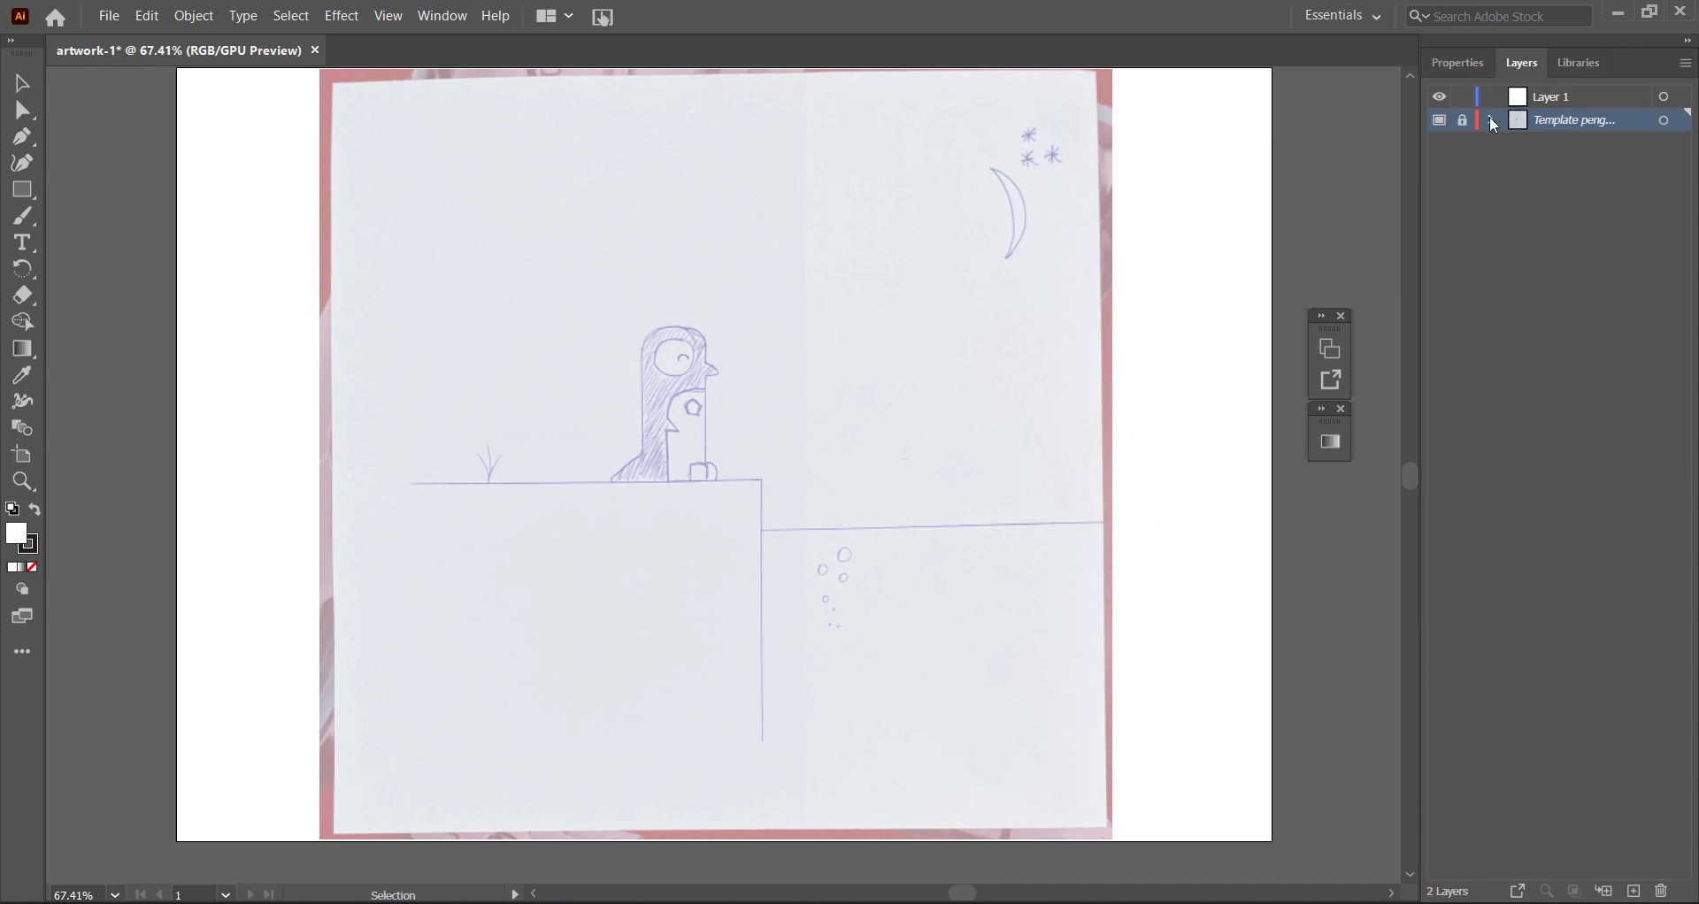
Hide the locked template layer and show it again.
{"action": "left_click", "coordinate": [1440, 124]}
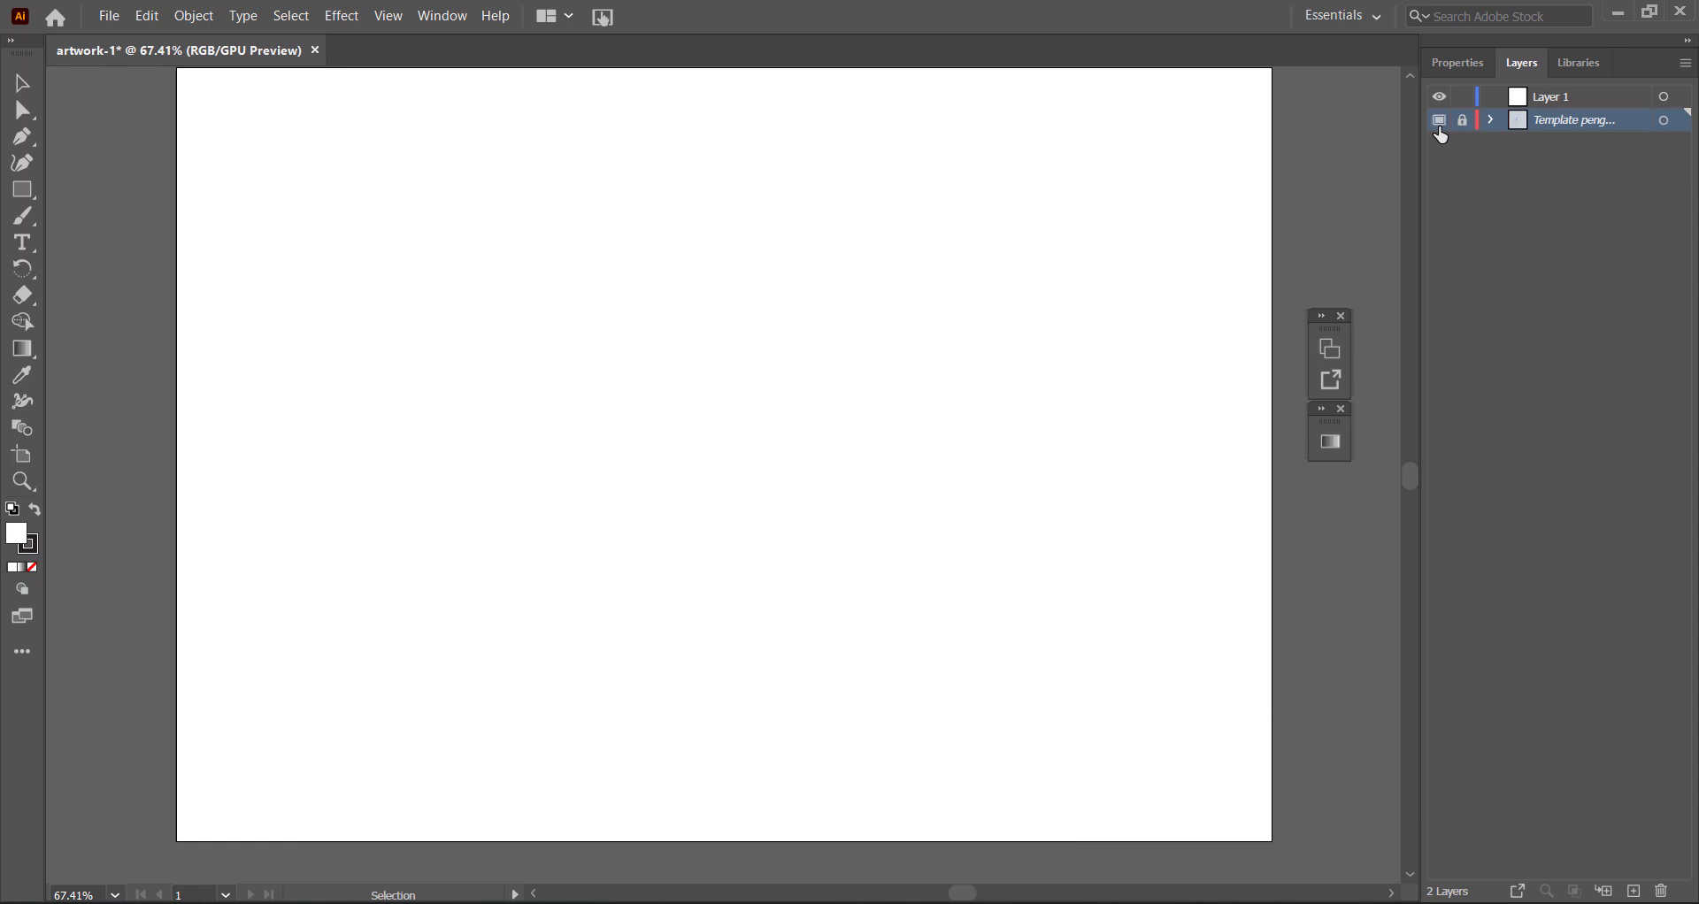
{"action": "left_click", "coordinate": [1440, 124]}
{"action": "left_click", "coordinate": [1440, 122]}
{"action": "left_click", "coordinate": [1440, 123]}
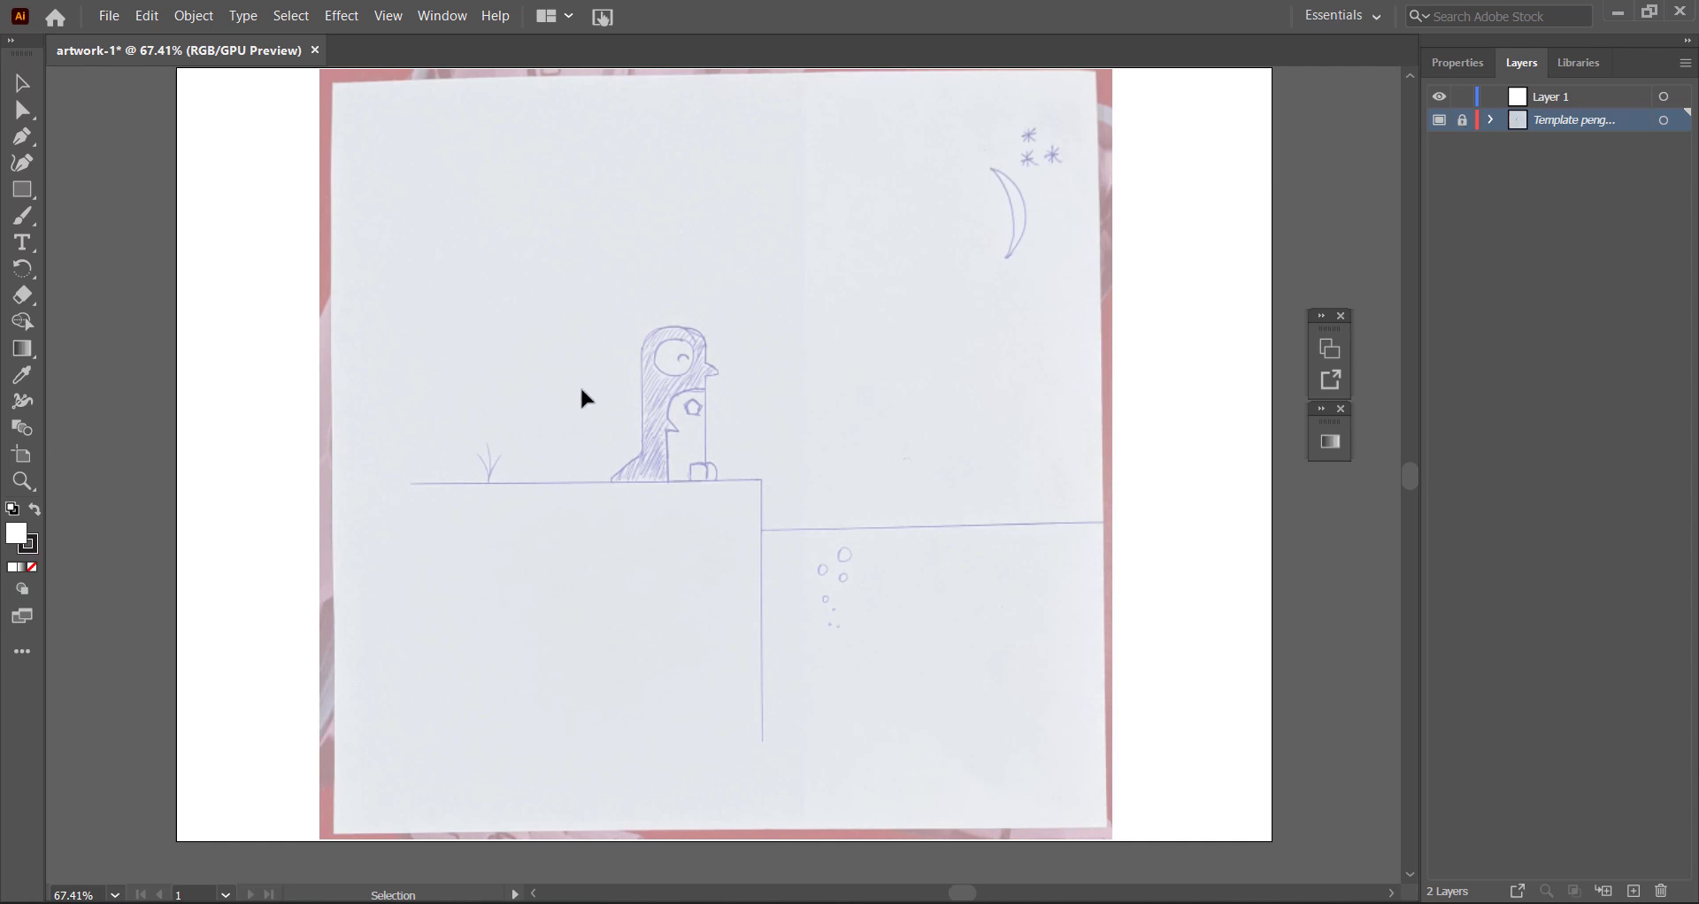
Make Layer 1 the active layer for drawing above the template.
{"action": "left_click", "coordinate": [1536, 93]}
{"action": "left_click", "coordinate": [1536, 116]}
{"action": "left_click", "coordinate": [1539, 97]}
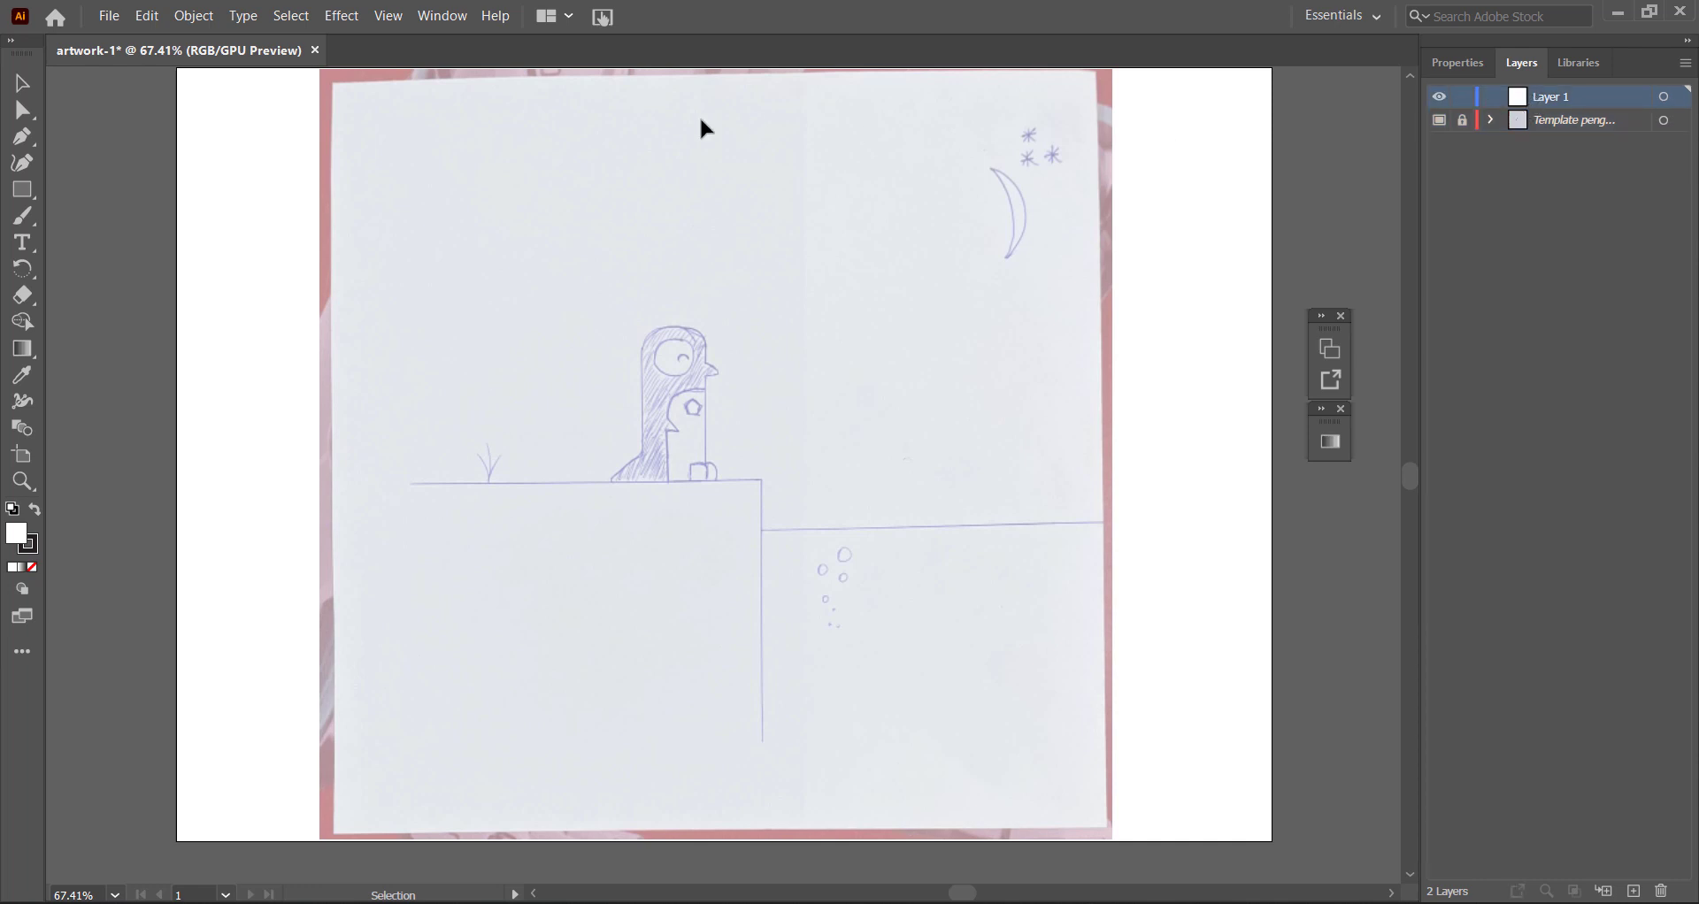